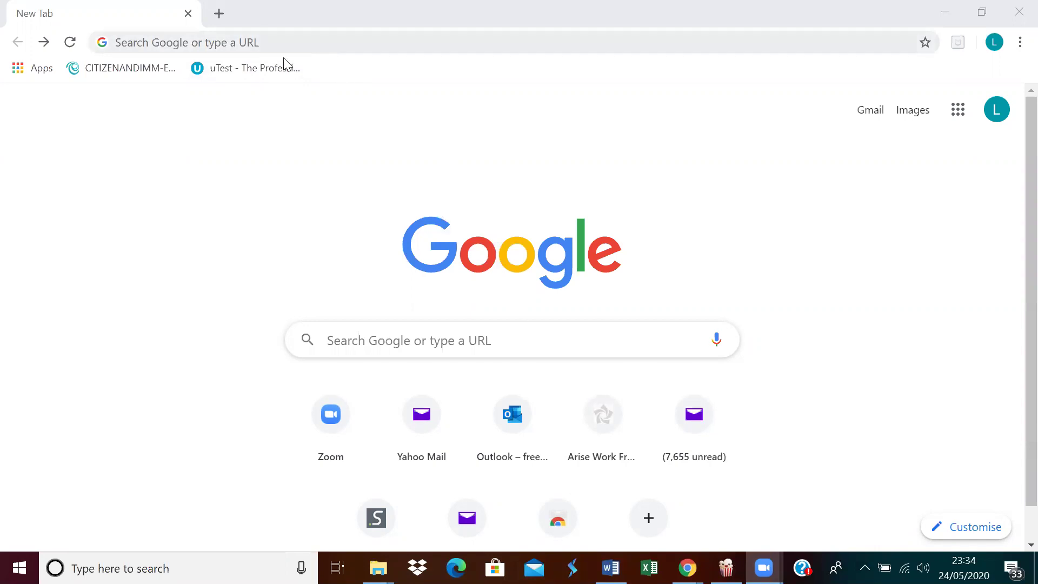
Search Google for "intellij"
click(277, 42)
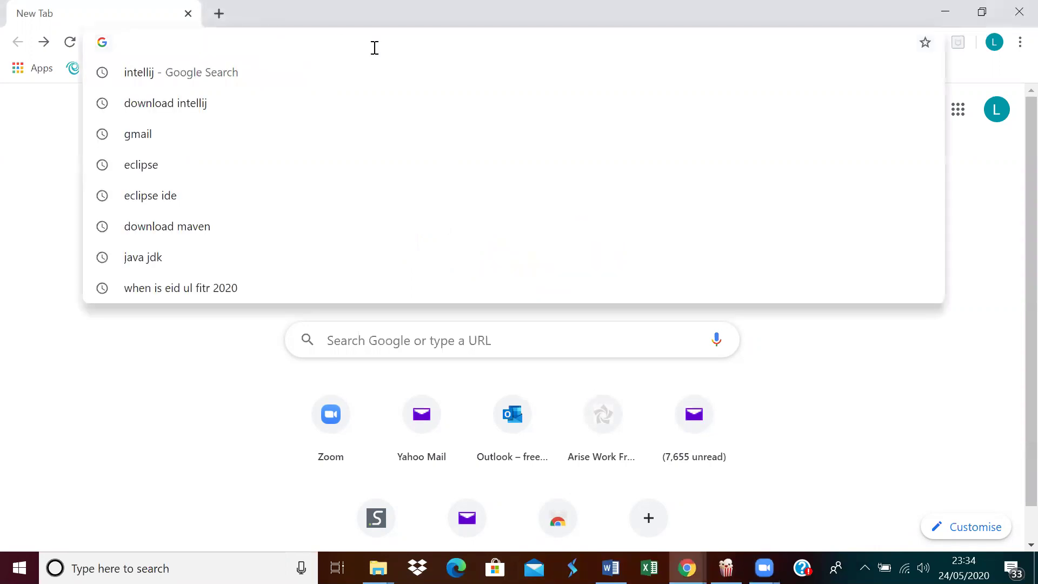
text(in)
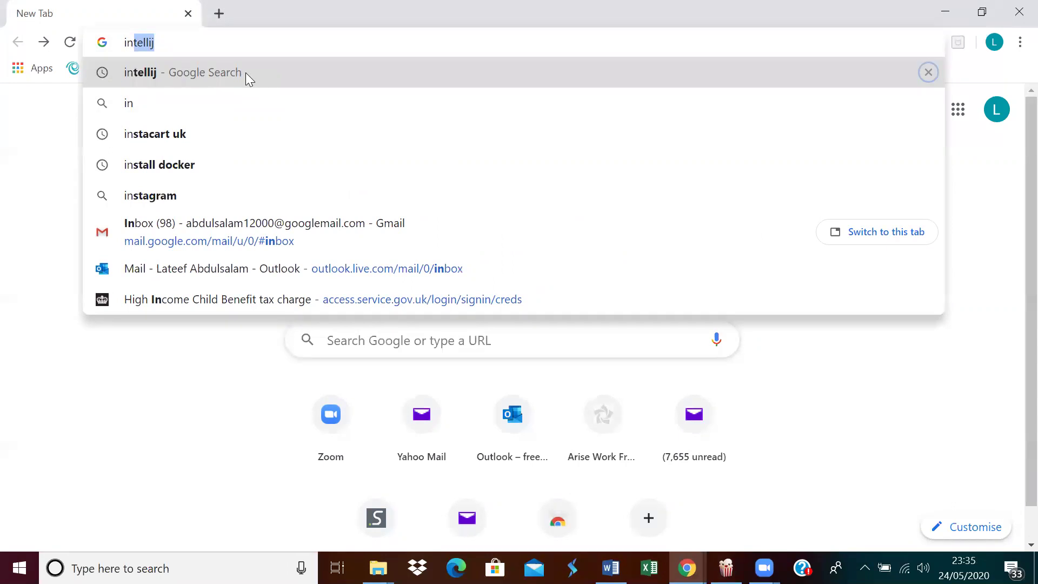
text(tellij)
key(Return)
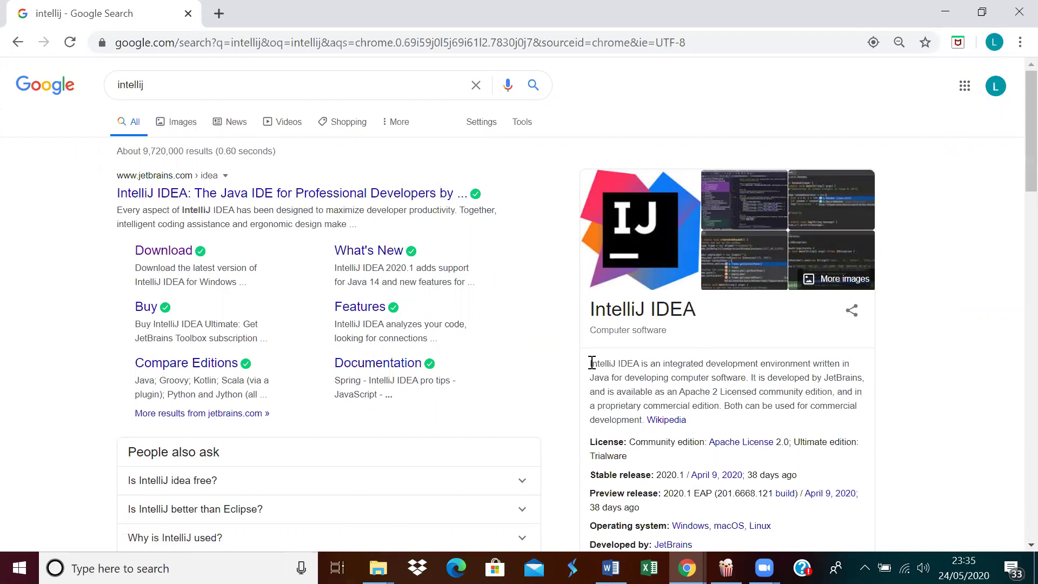
Open the official JetBrains IntelliJ IDEA site from the search results and go to its download page
drag(617, 363, 853, 377)
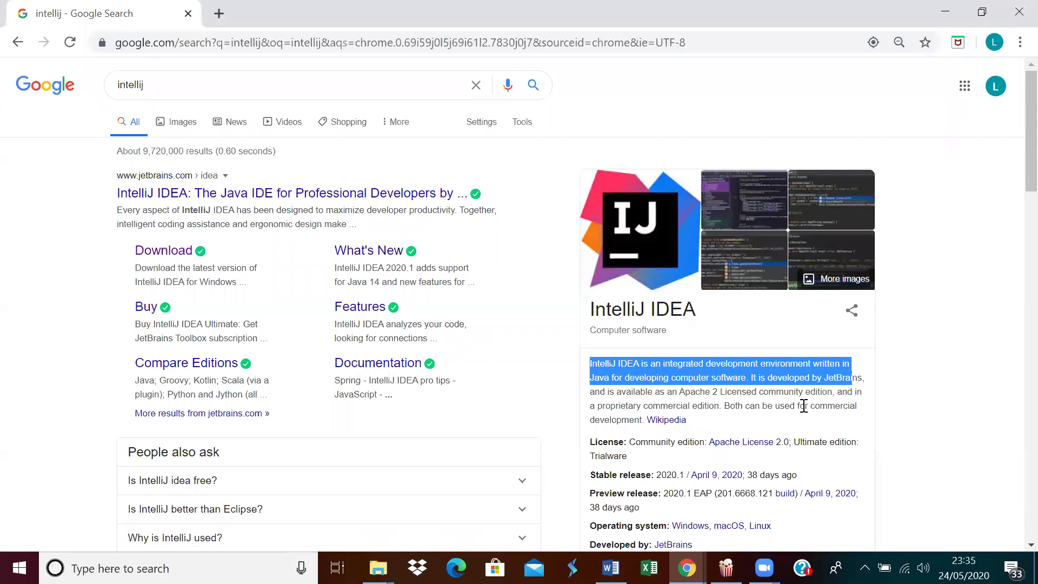
scroll(804, 405, down, 5)
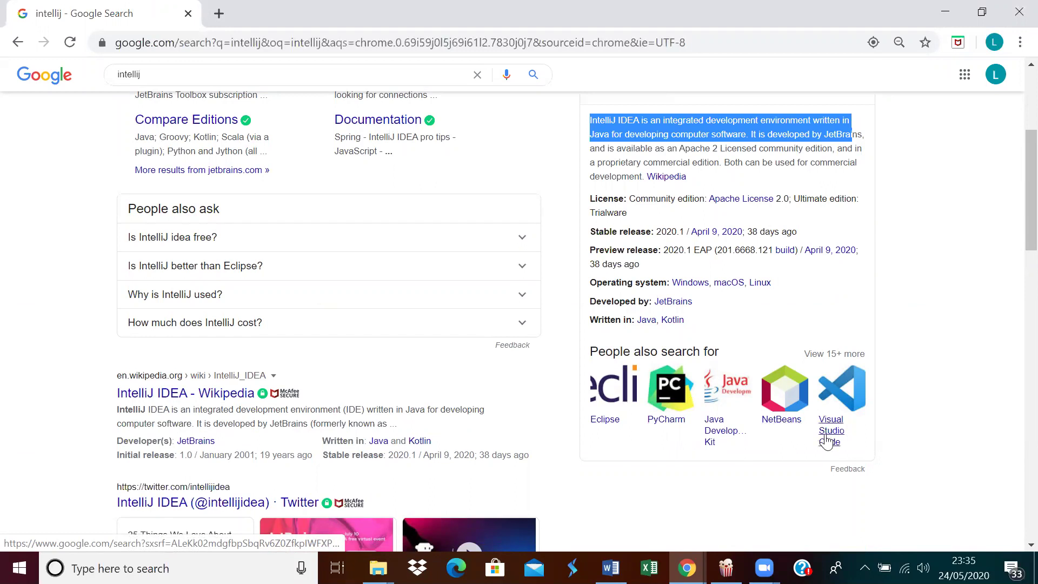
scroll(571, 378, up, 5)
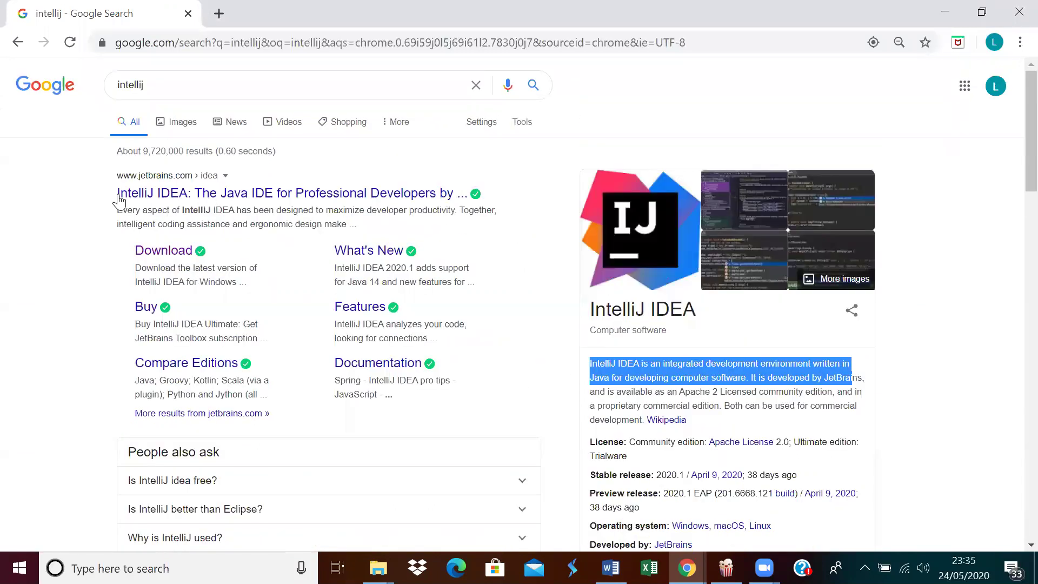
click(200, 196)
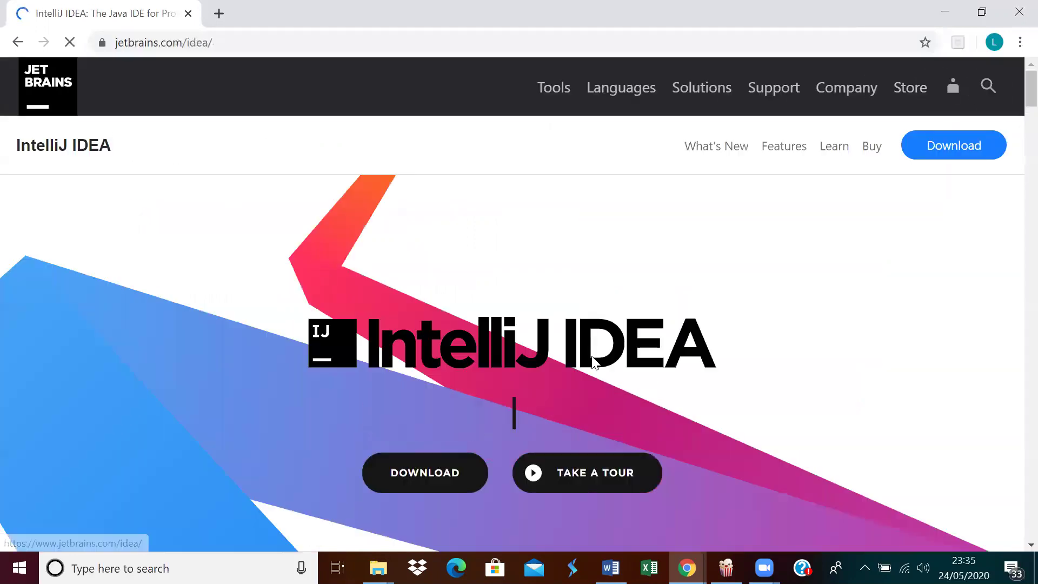
scroll(730, 355, down, 3)
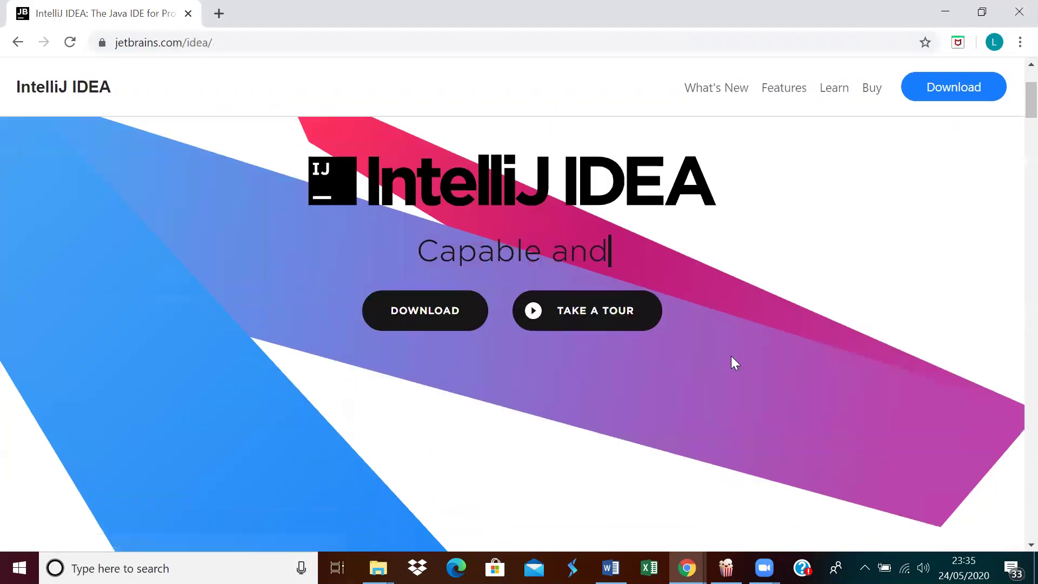
scroll(731, 362, up, 3)
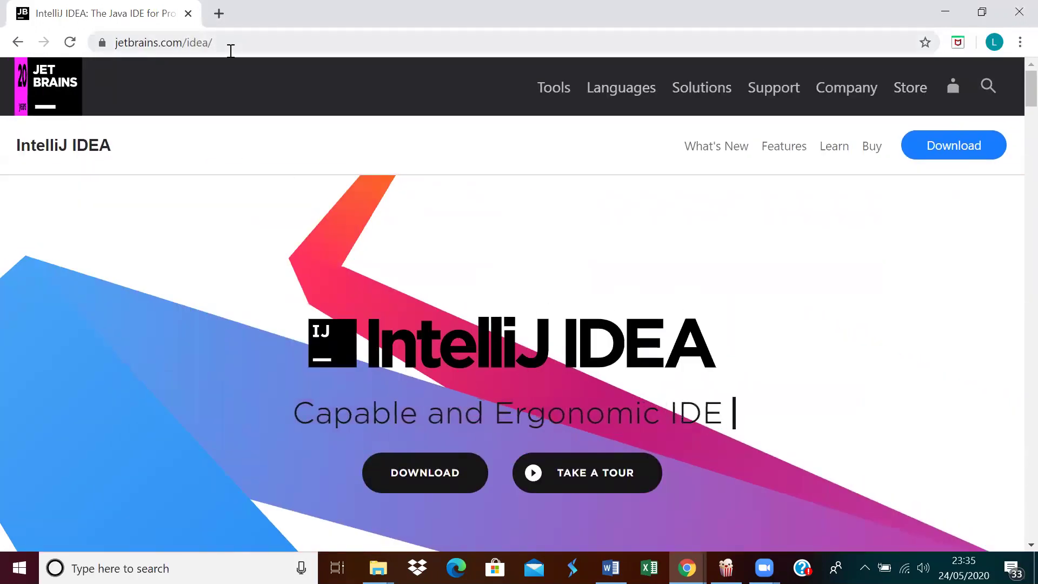
scroll(918, 276, down, 3)
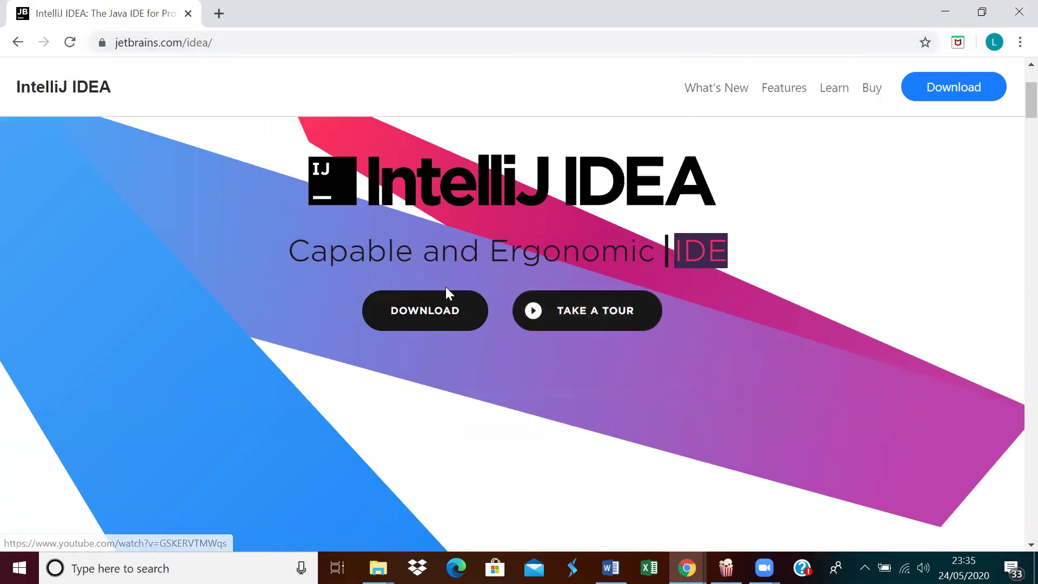
click(427, 321)
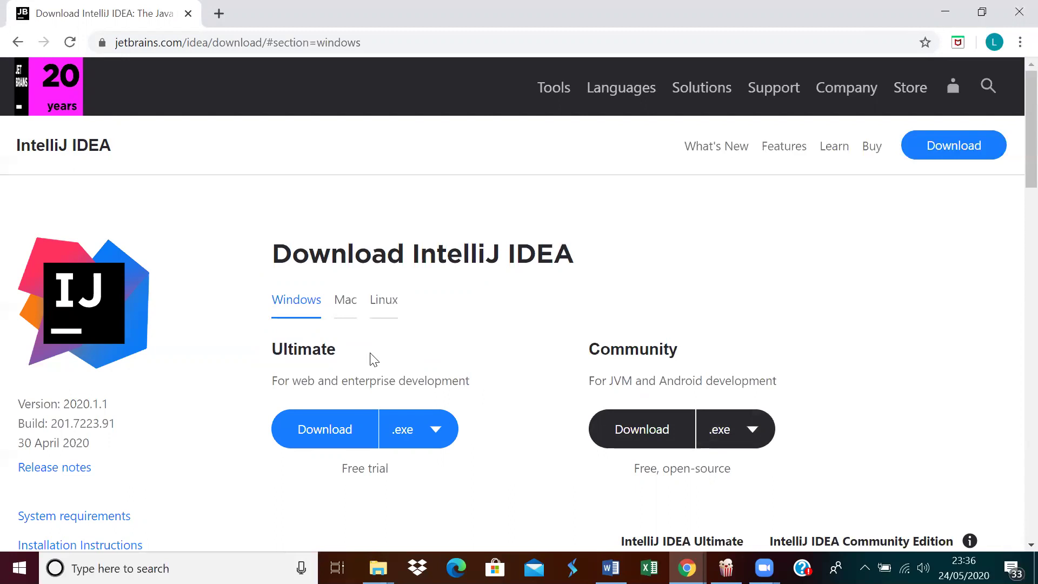
Compare the Ultimate and Community editions of IntelliJ IDEA for Windows, including their licensing and the feature comparison table
drag(336, 352, 238, 345)
triple_click(364, 468)
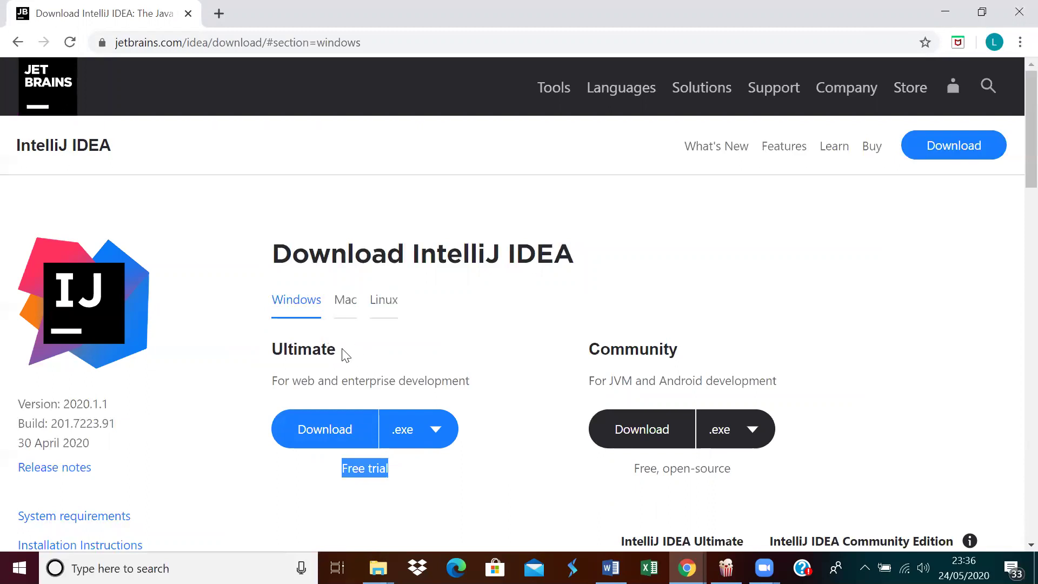
drag(592, 352, 716, 357)
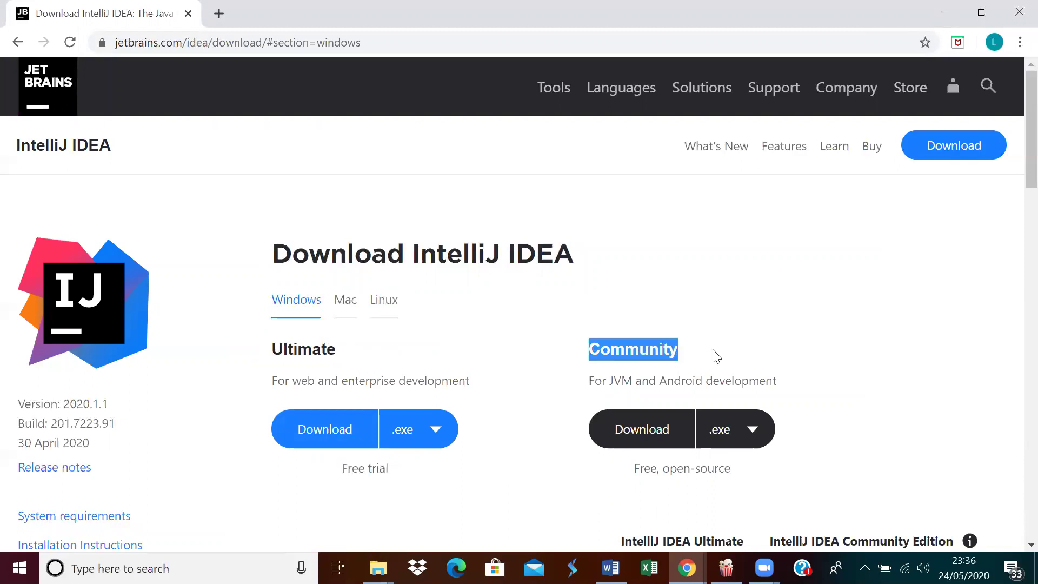
scroll(778, 402, down, 12)
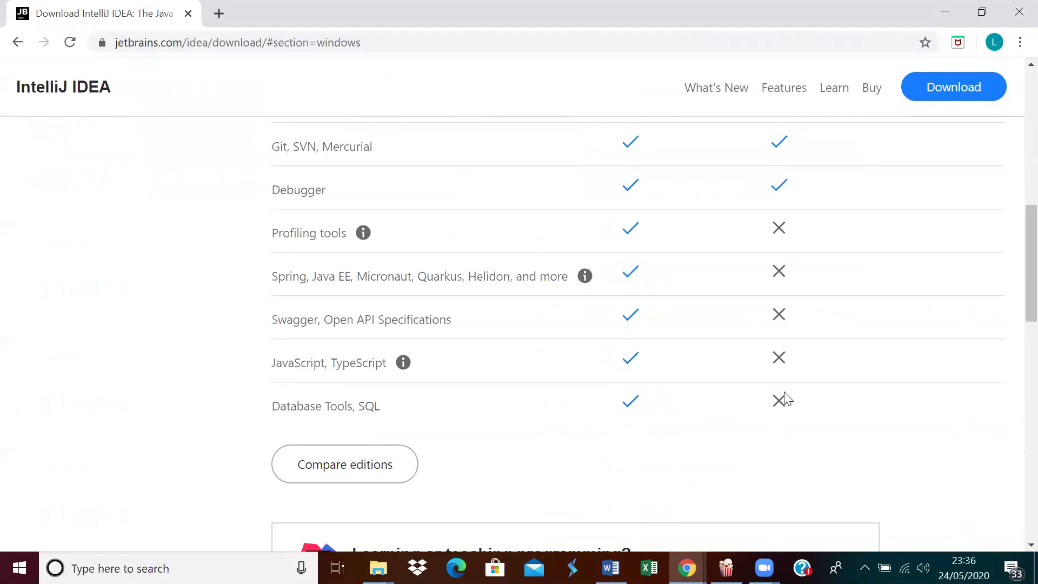
scroll(830, 309, up, 5)
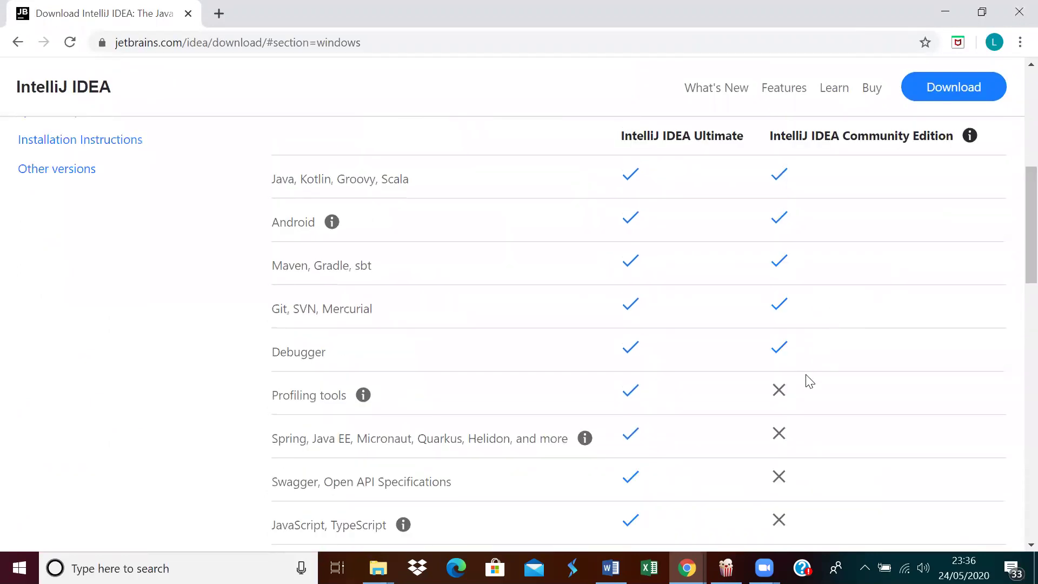
scroll(535, 316, down, 2)
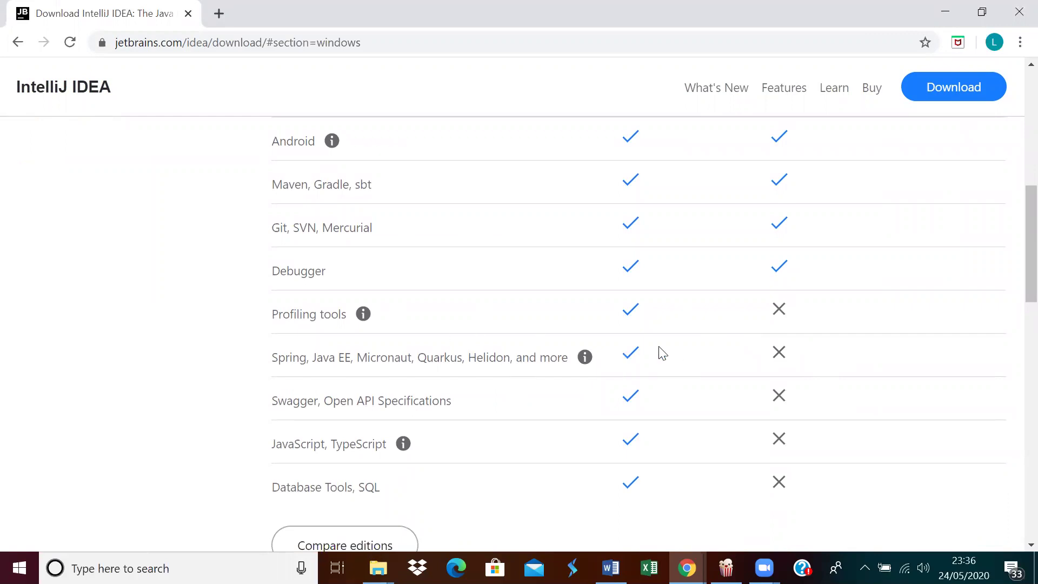
scroll(866, 326, up, 8)
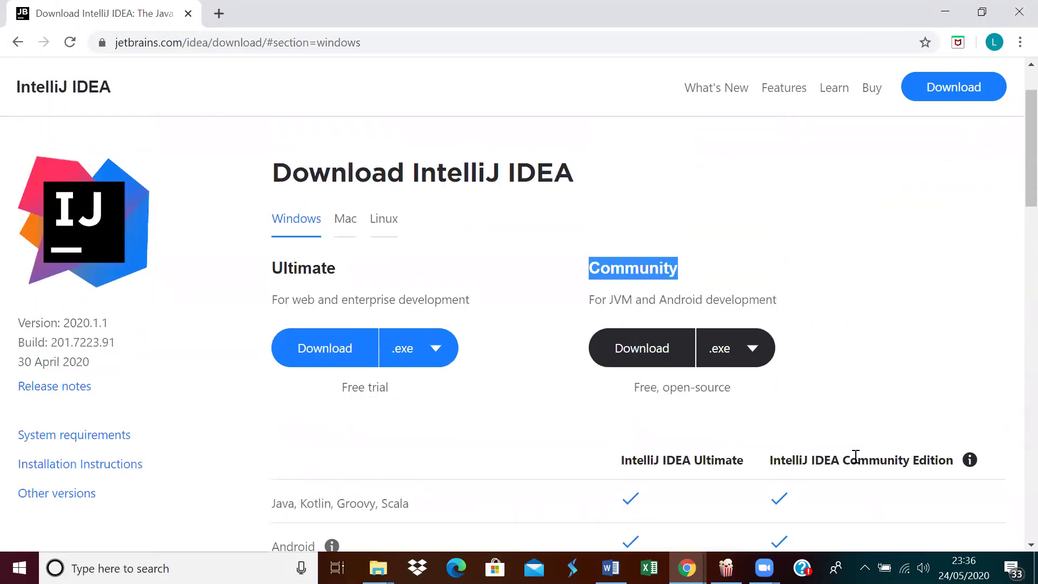
scroll(855, 455, down, 8)
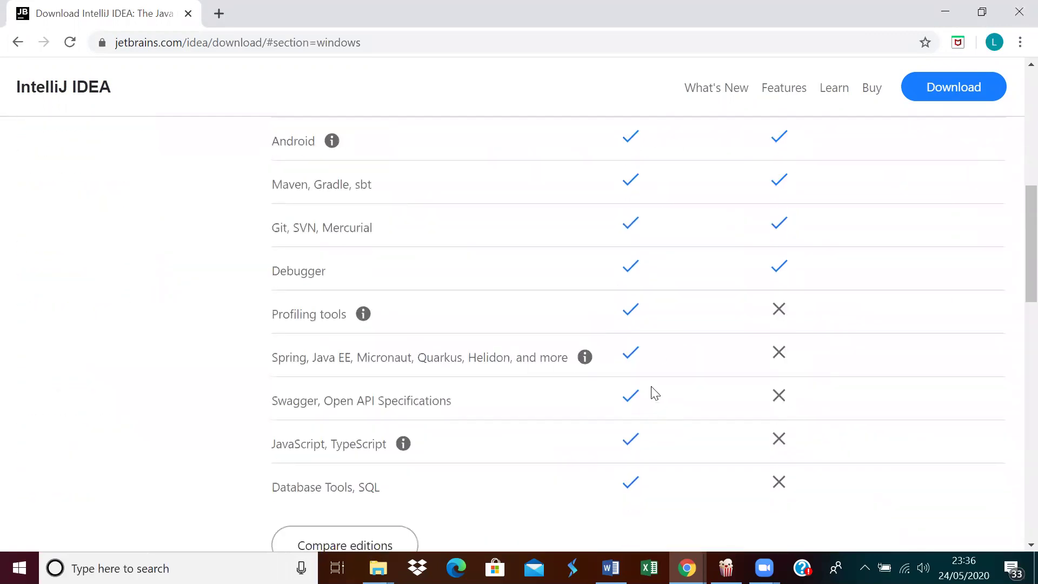
scroll(658, 402, up, 3)
scroll(817, 459, down, 3)
scroll(809, 339, up, 6)
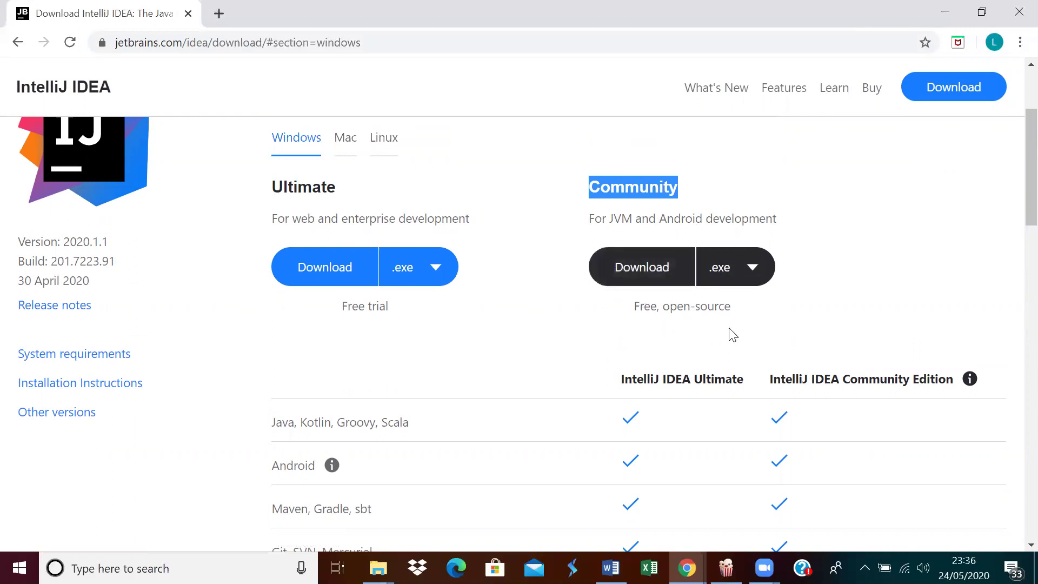
scroll(732, 335, down, 3)
scroll(571, 308, down, 7)
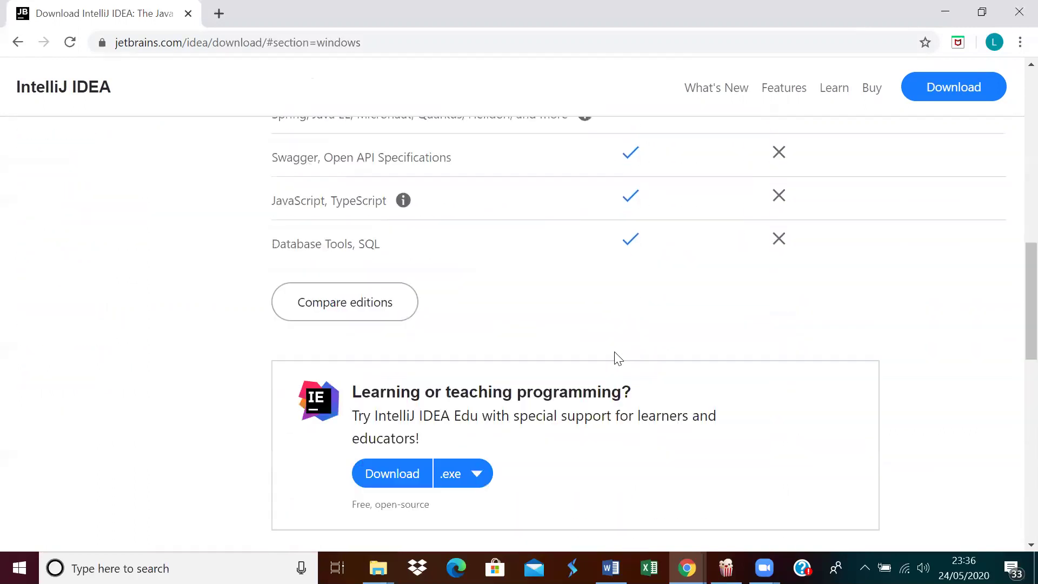
scroll(537, 259, up, 2)
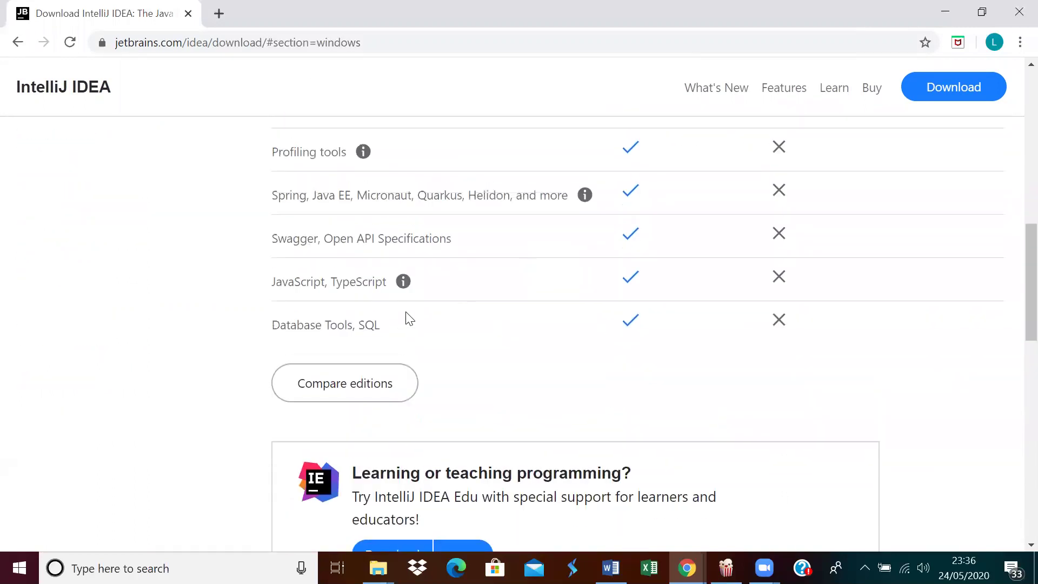
scroll(510, 324, up, 7)
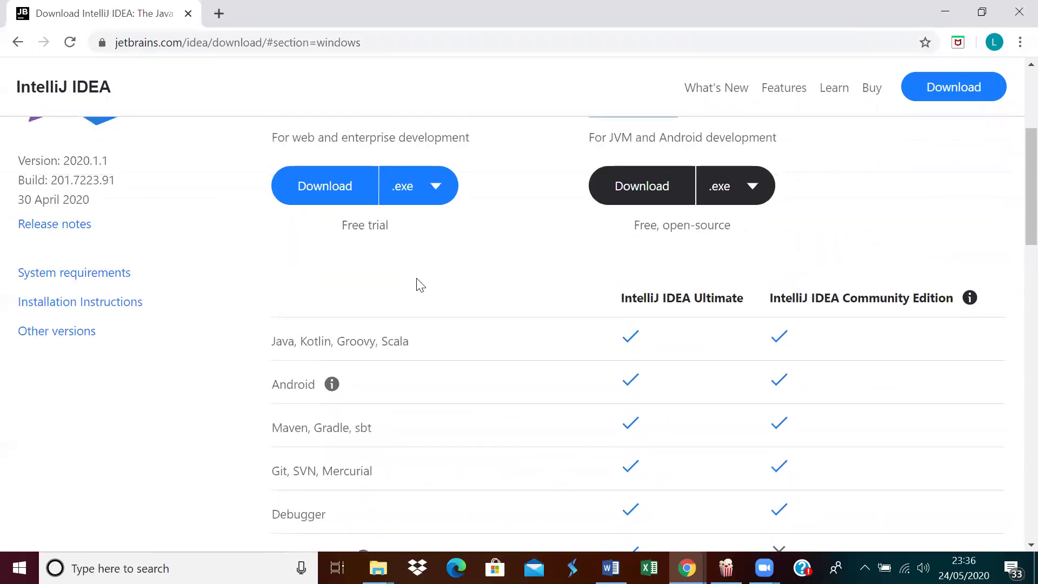
scroll(379, 254, up, 3)
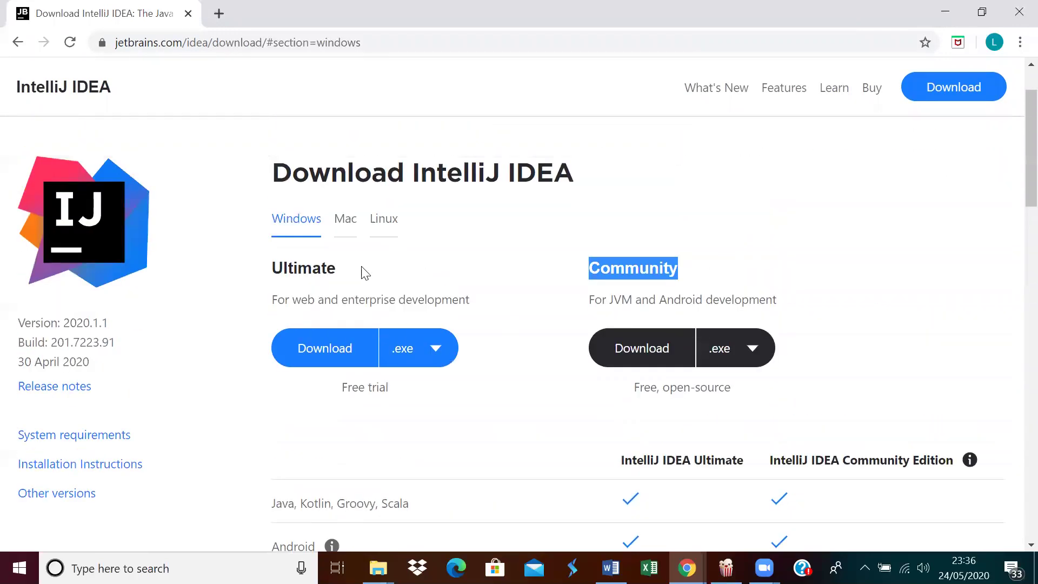
drag(333, 269, 270, 273)
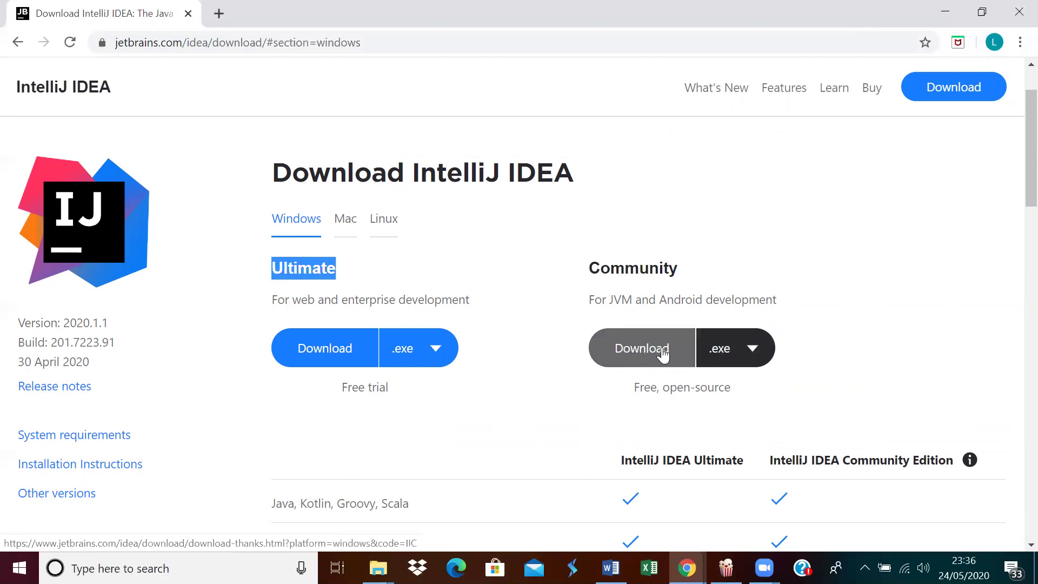
Download the Windows .exe installer of the IntelliJ IDEA Community edition and run idealC-2020.1.1.exe
click(698, 355)
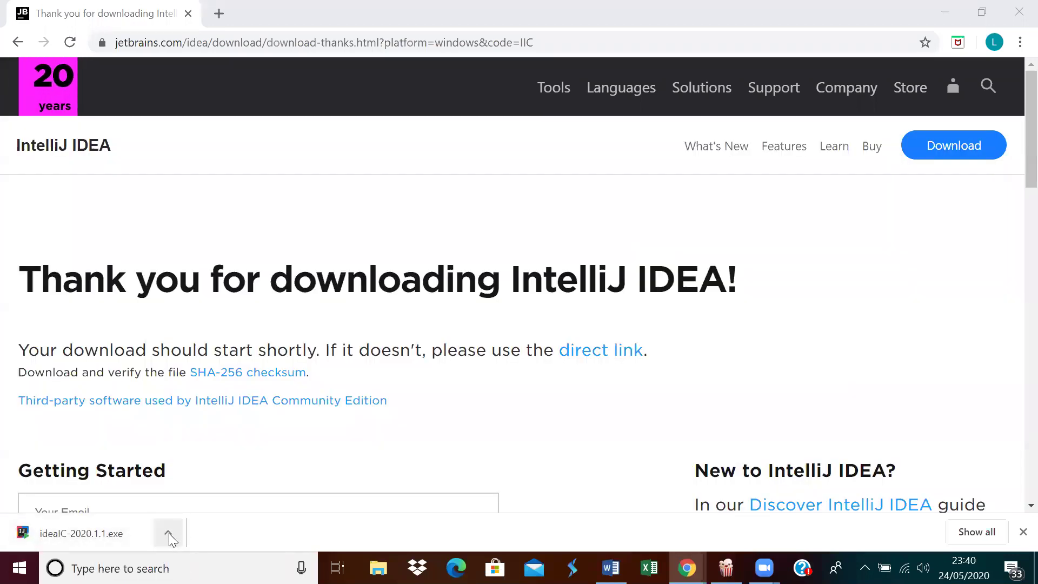
click(88, 538)
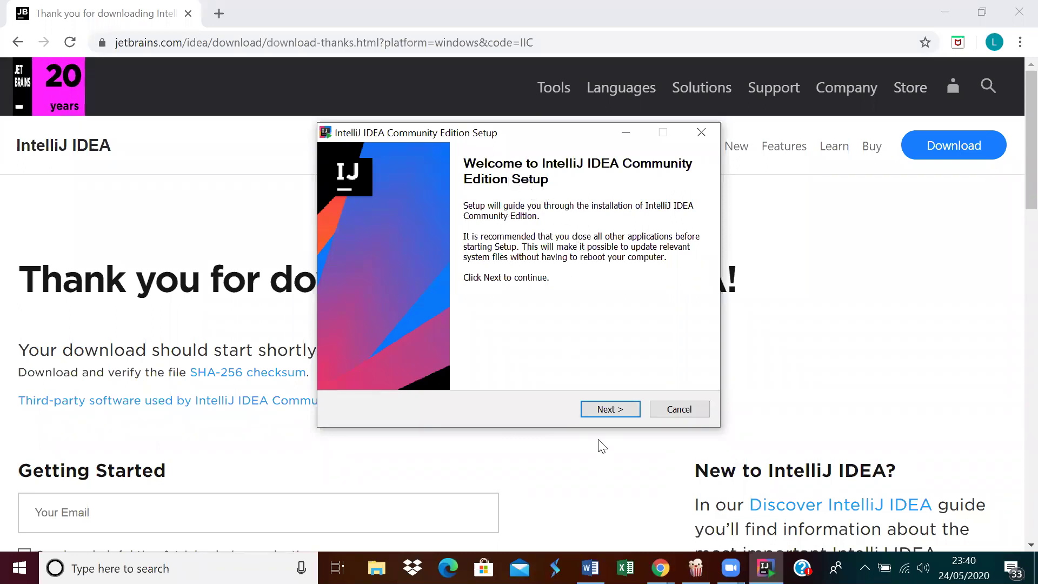
Install IntelliJ IDEA Community Edition in the default destination folder with a 64-bit launcher desktop shortcut and the JetBrains Start Menu folder
click(616, 411)
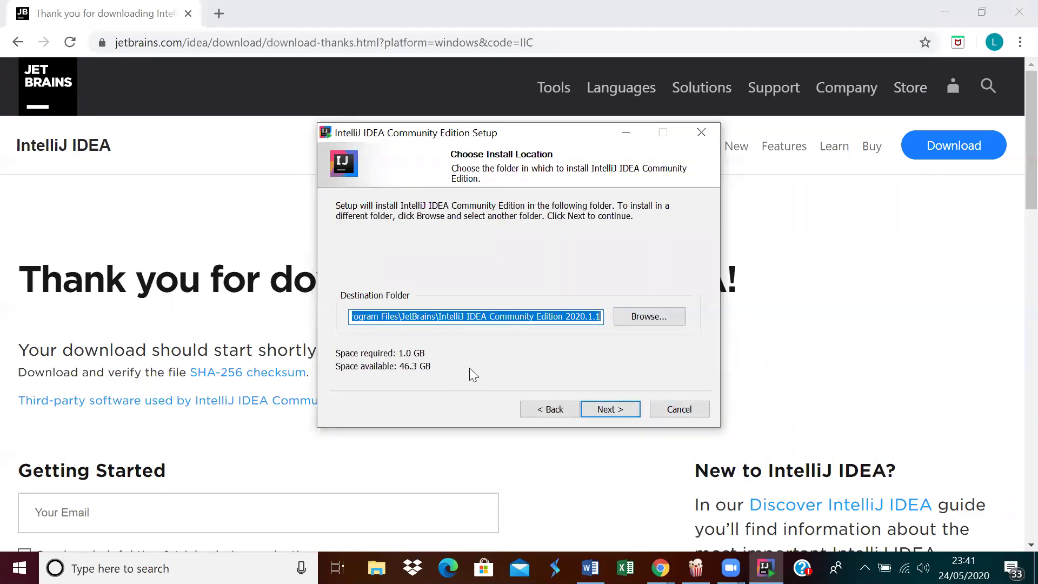
click(621, 410)
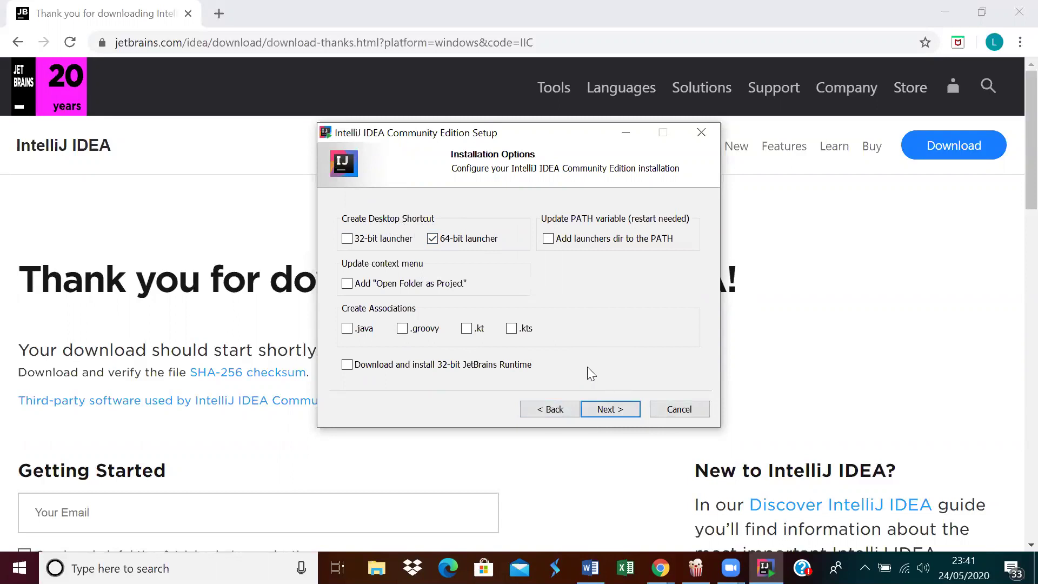
click(611, 409)
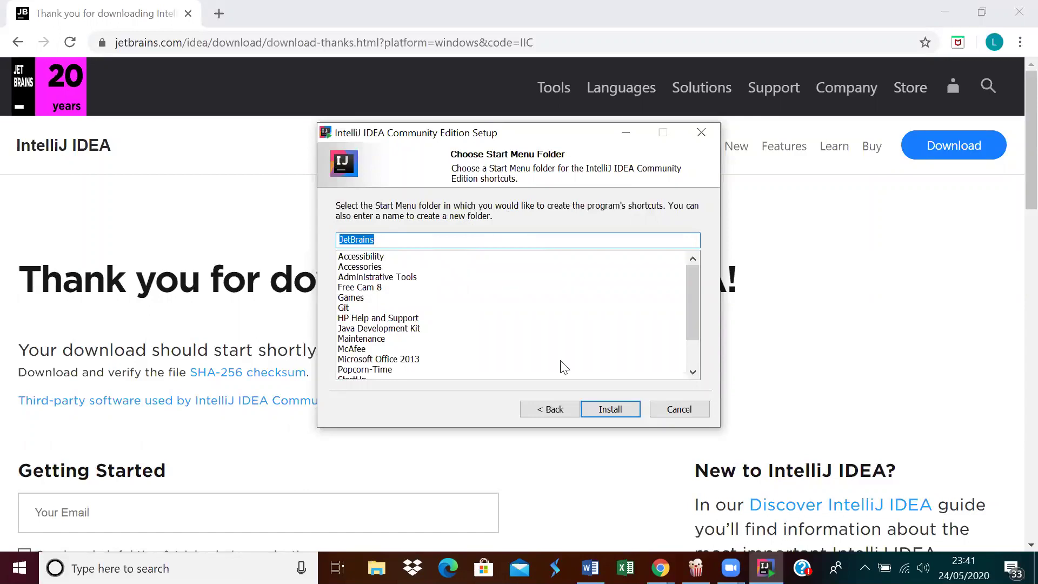
click(614, 411)
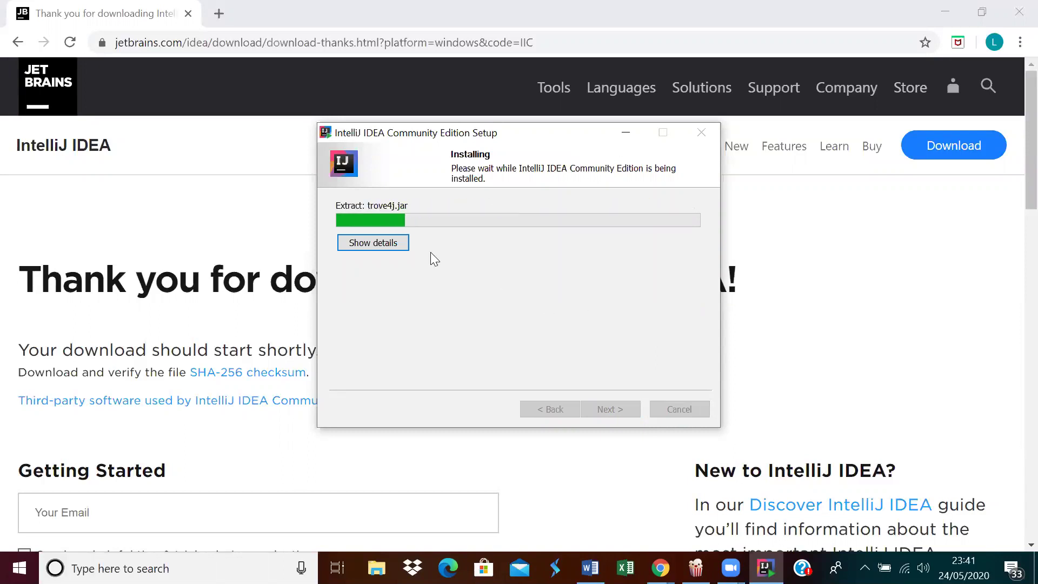
Finish the setup with the option to run IntelliJ IDEA Community Edition enabled
mouse_move(624, 117)
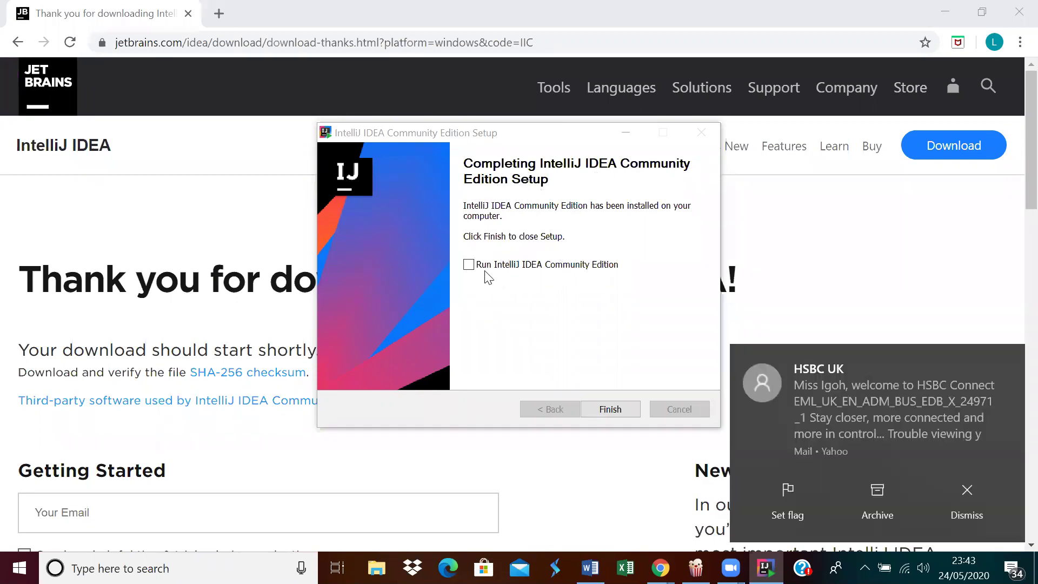
click(468, 265)
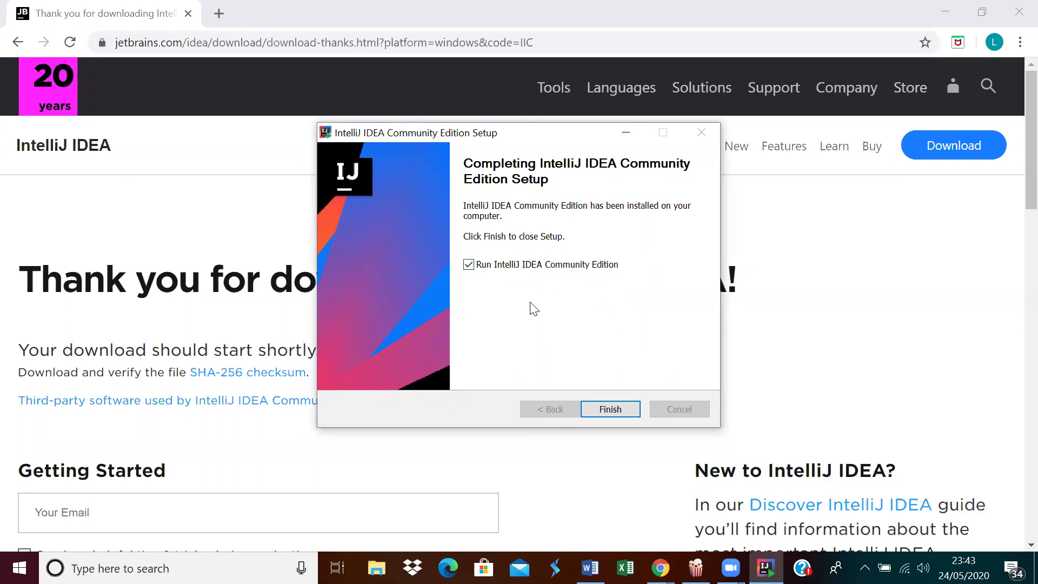
click(618, 409)
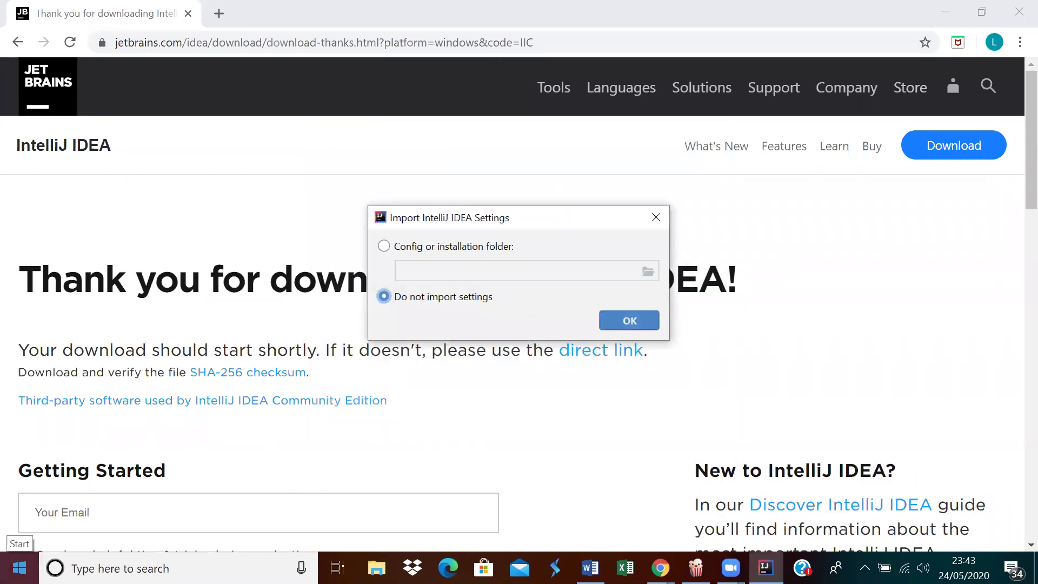
Locate IntelliJ IDEA Community Edition among the recently added Windows apps
click(19, 567)
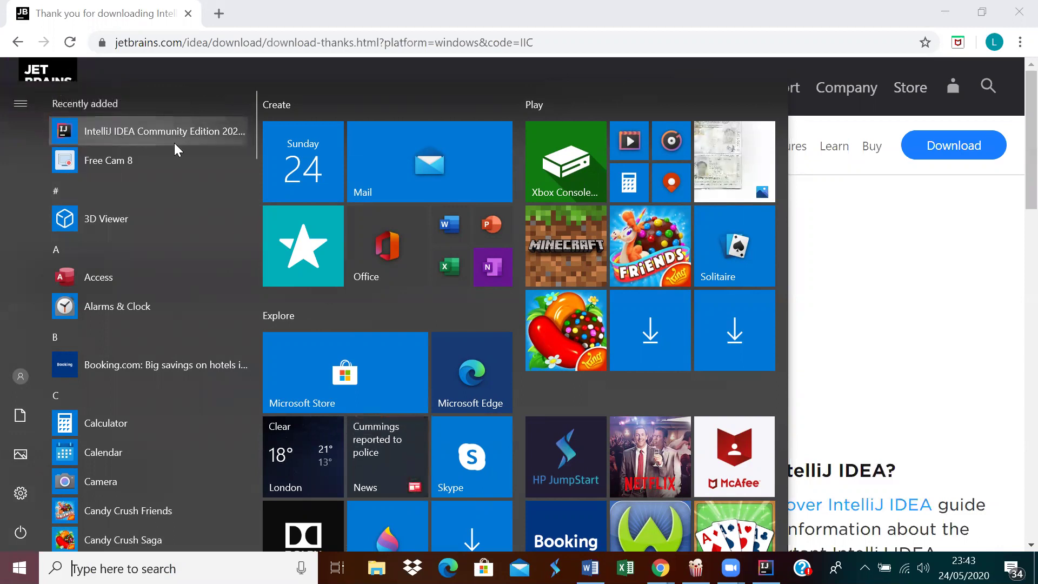
click(90, 131)
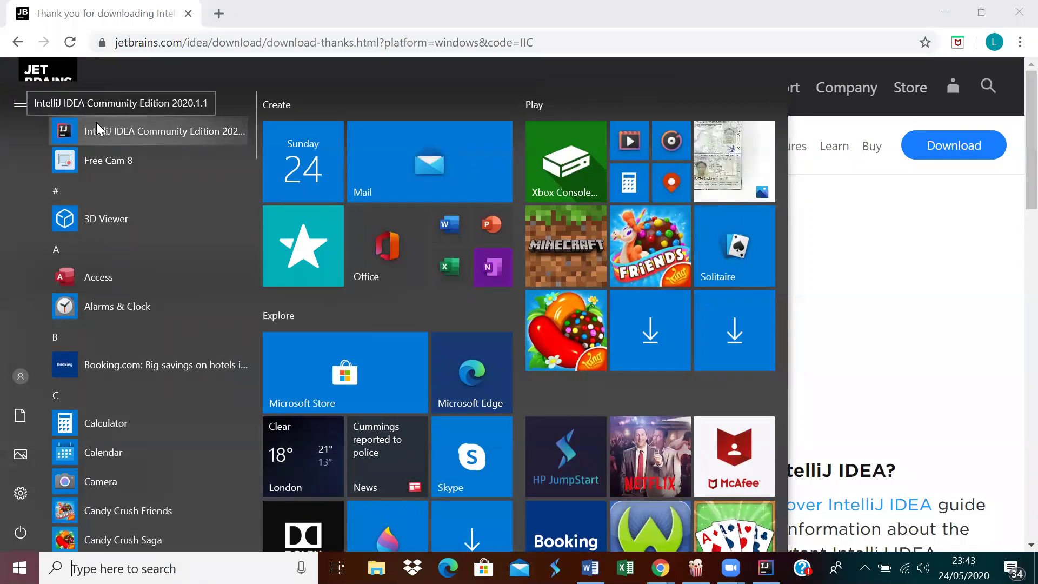
Dismiss the Windows app list and continue the first launch of IntelliJ IDEA with the option not to import settings
click(923, 257)
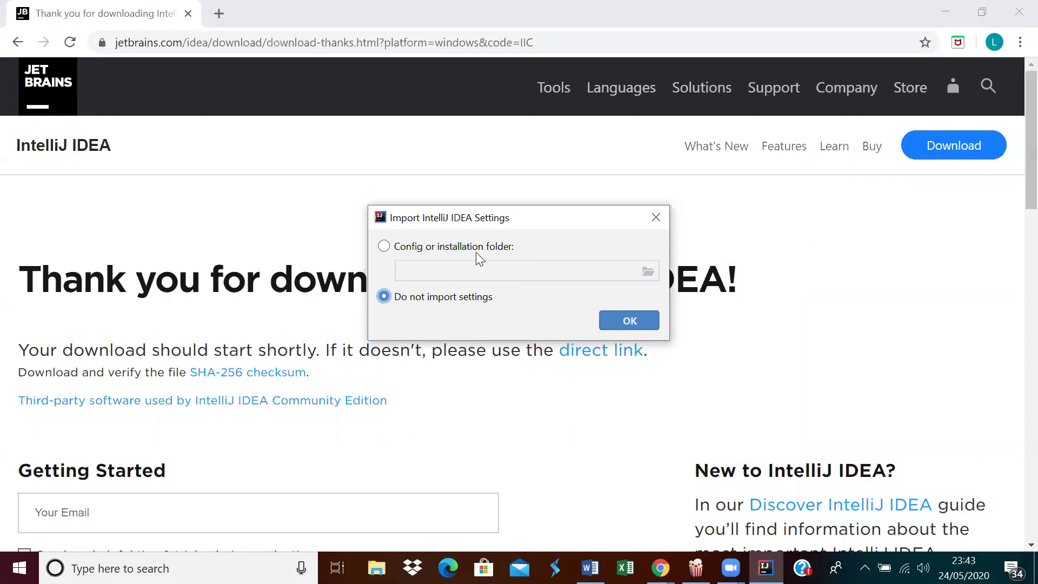
click(384, 246)
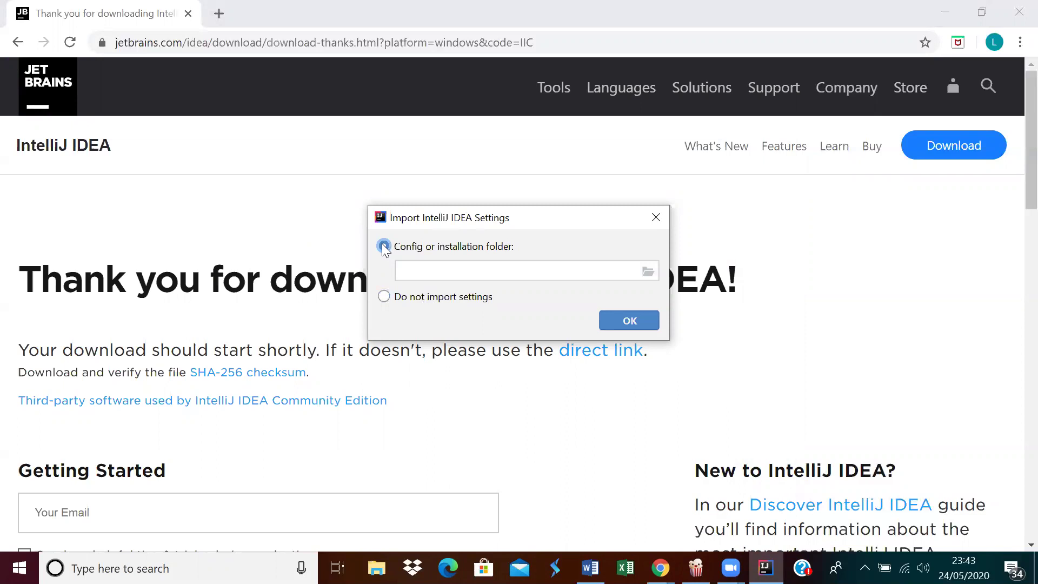
click(385, 297)
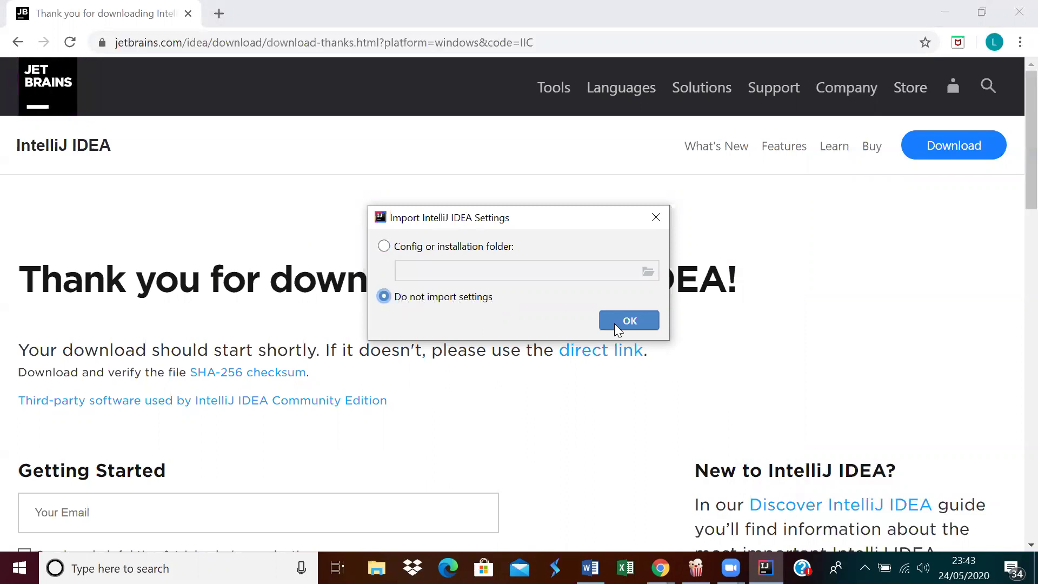
click(628, 320)
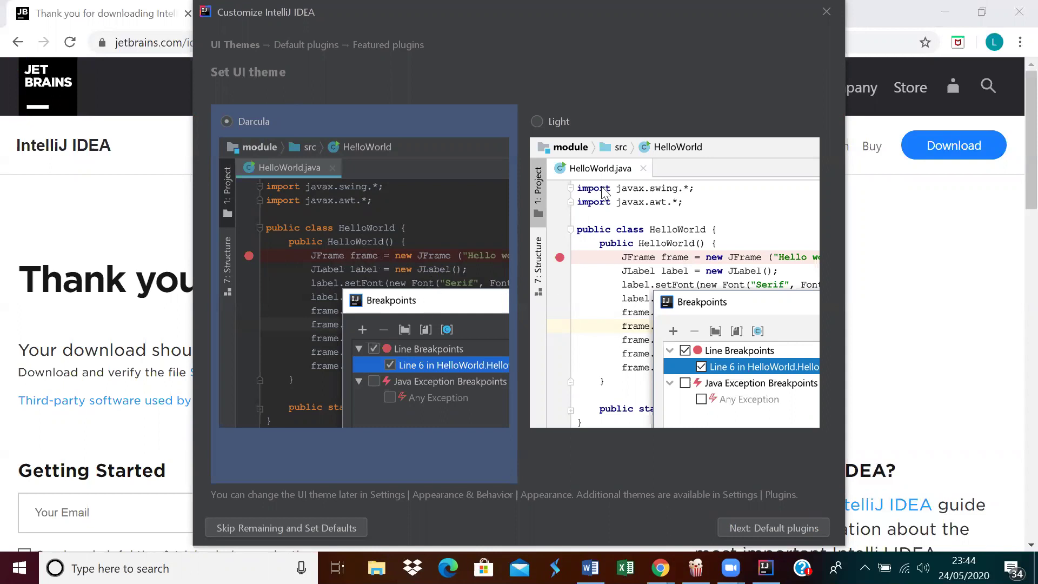
Choose the Light UI theme, then skip the remaining customization and keep the default plugins
click(537, 121)
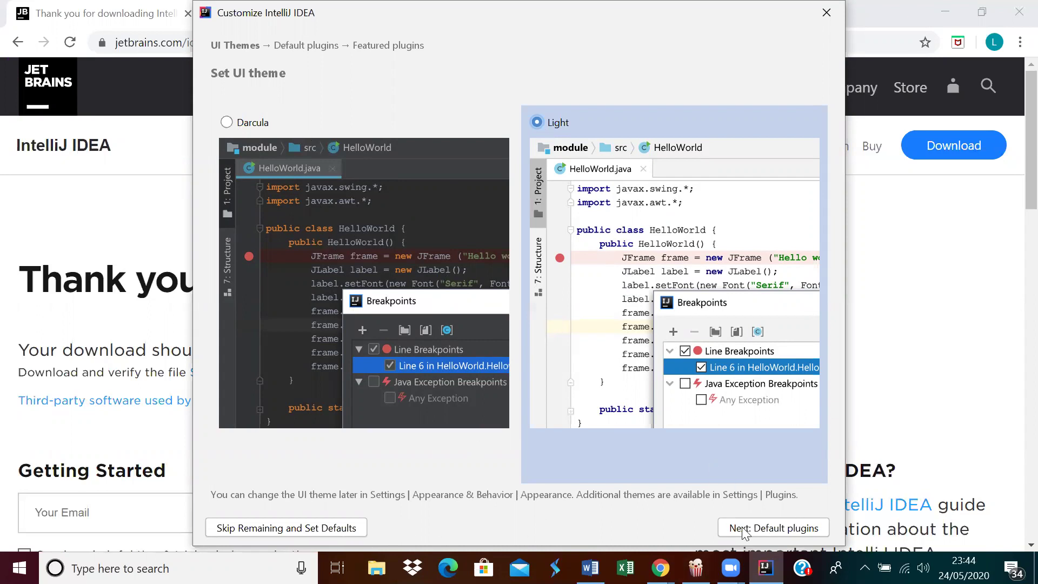
click(768, 529)
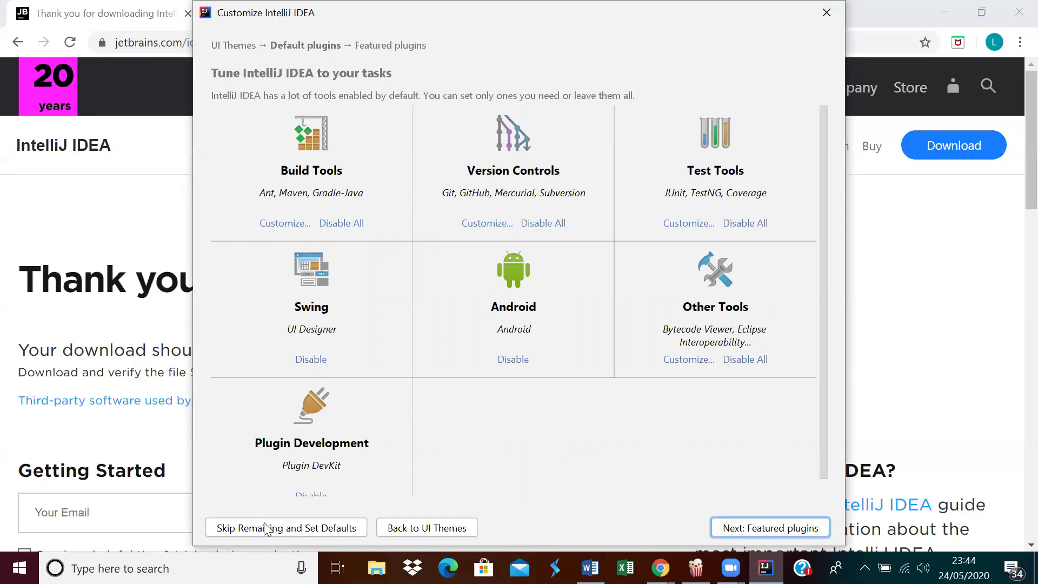
click(334, 532)
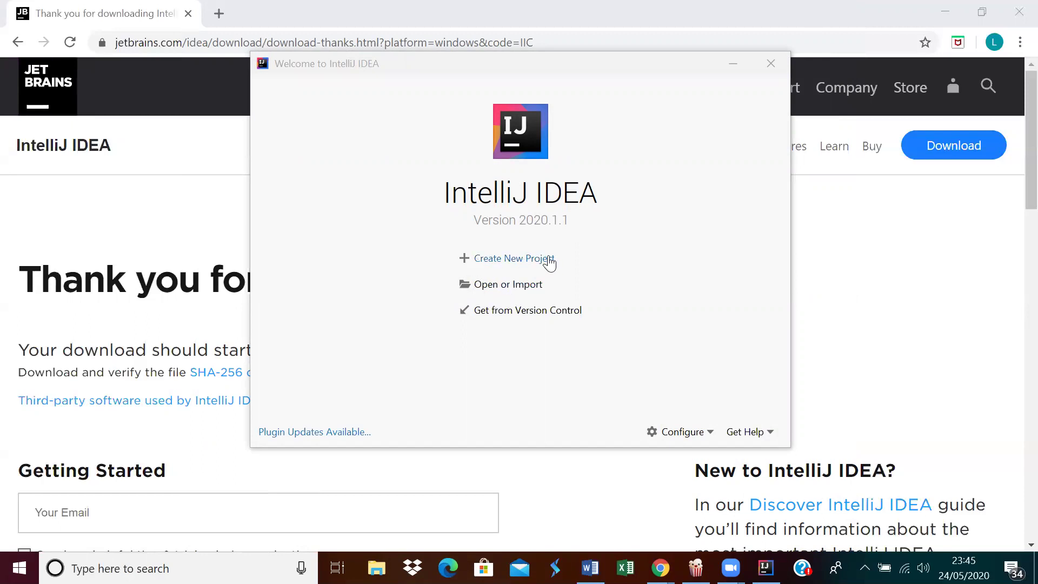
Open the folder C:\Users\User as a project, browse a few Tip of the Day entries and close the tips
click(500, 284)
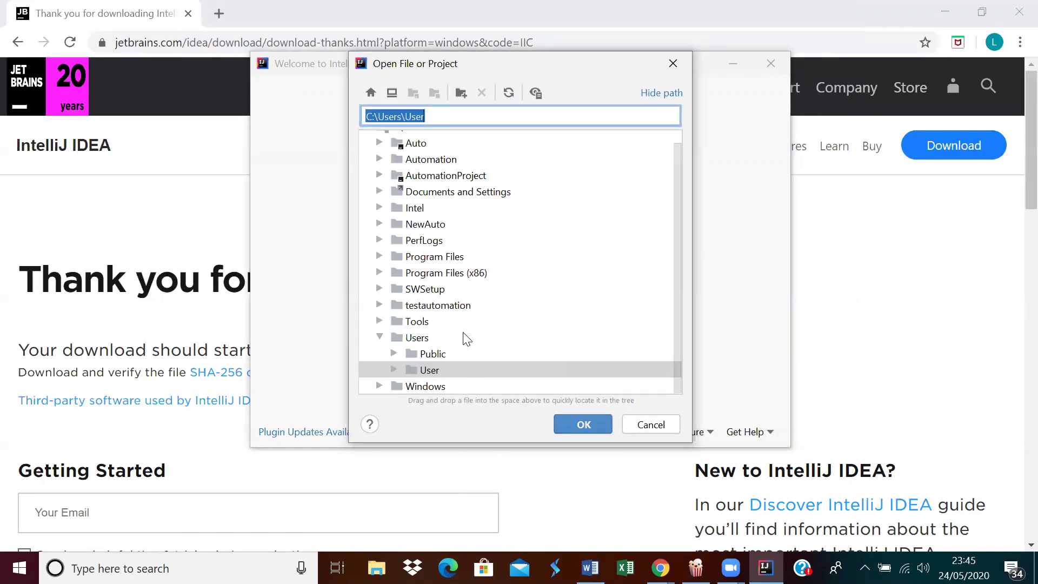
click(582, 423)
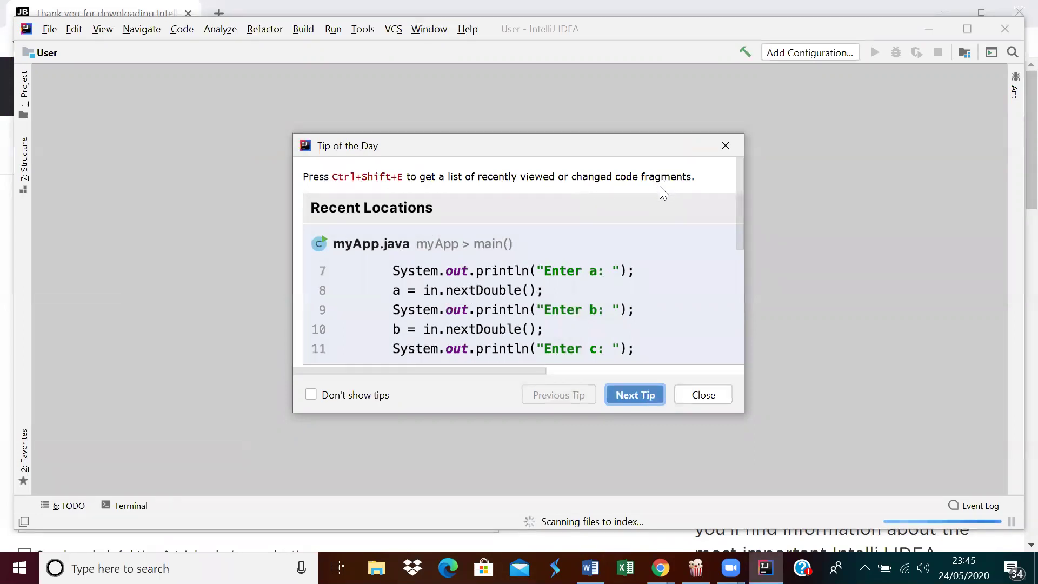
click(634, 398)
click(634, 389)
click(634, 387)
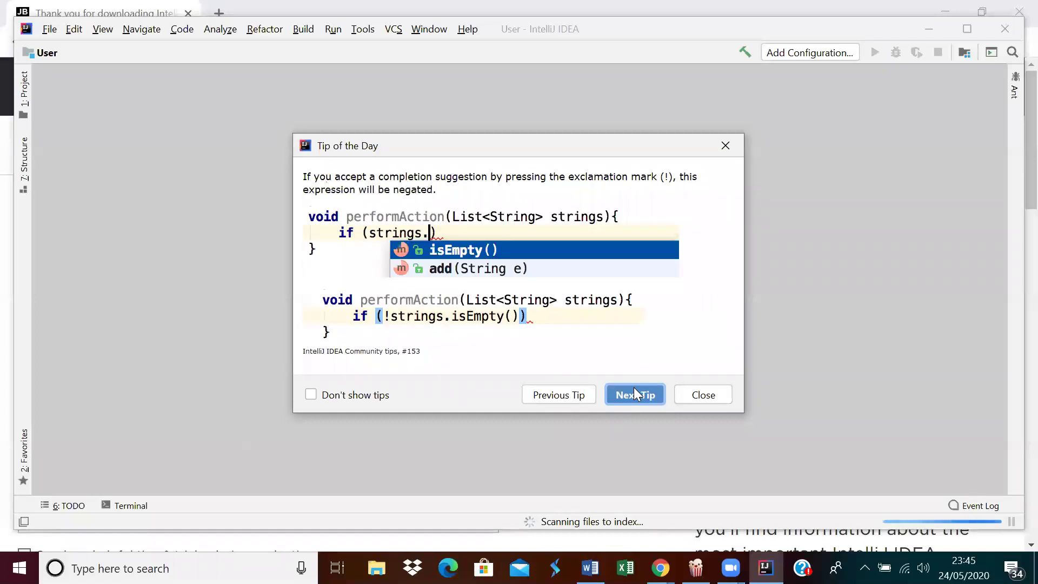
click(640, 397)
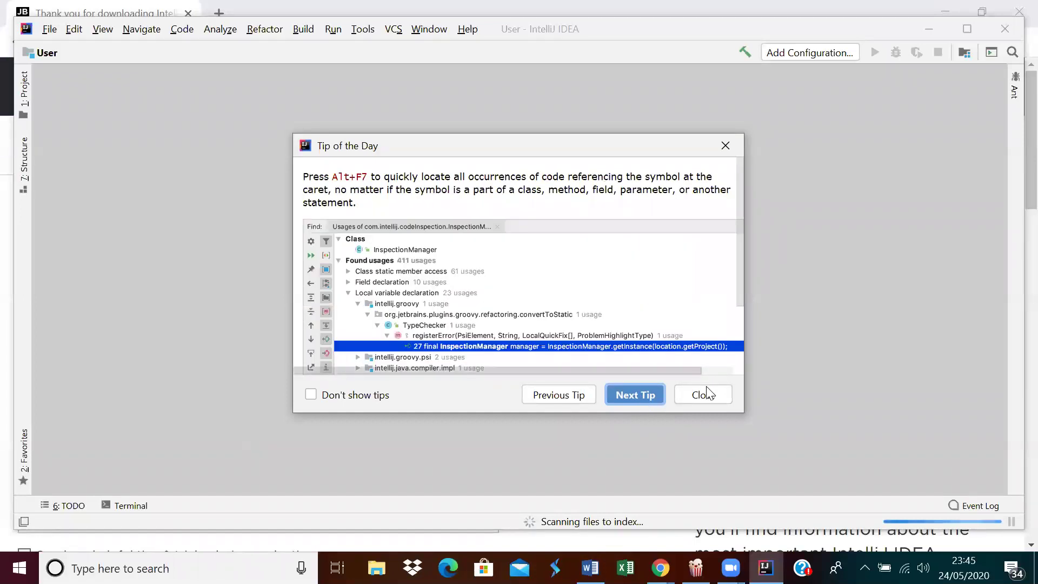
click(720, 397)
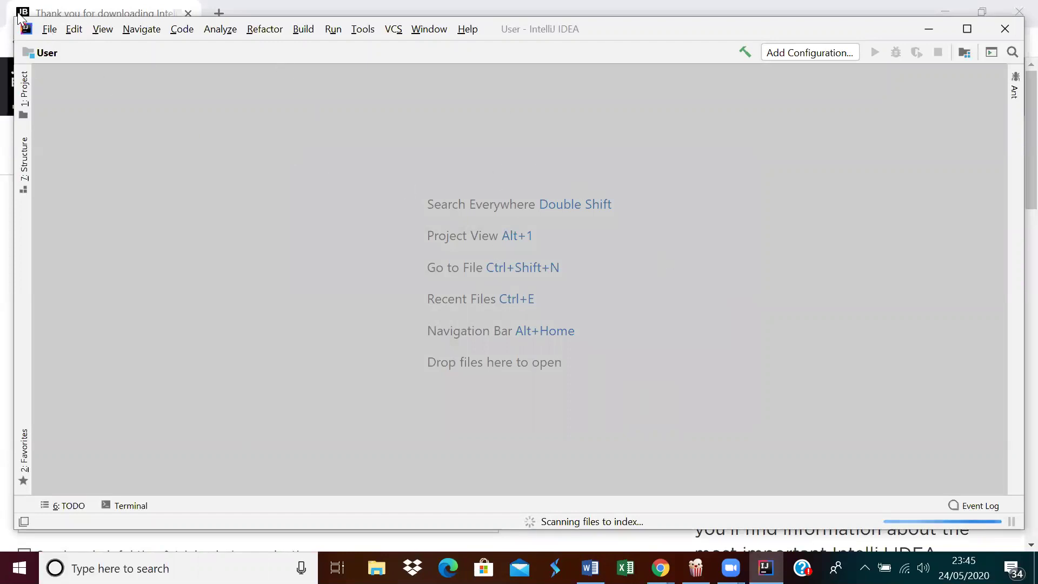
Open the Plugins settings and compare the installed plugins with the Marketplace plugins, ending on the Marketplace
click(48, 30)
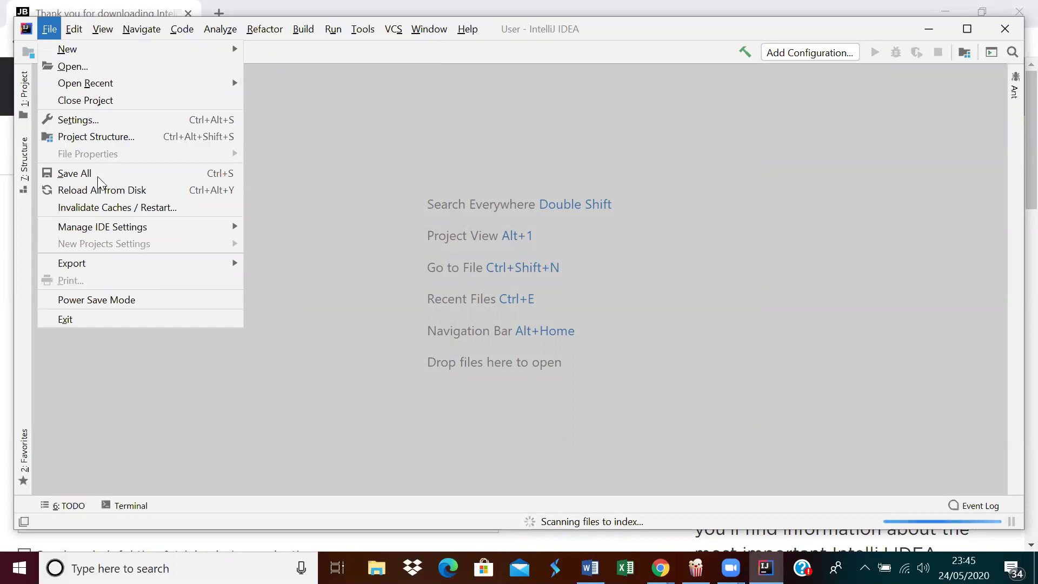
click(85, 123)
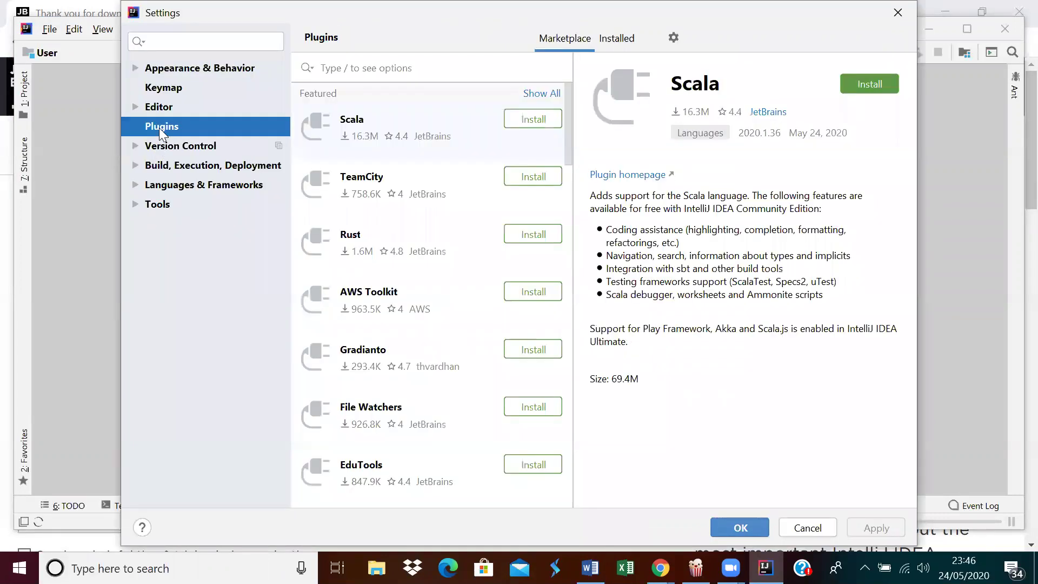
click(621, 38)
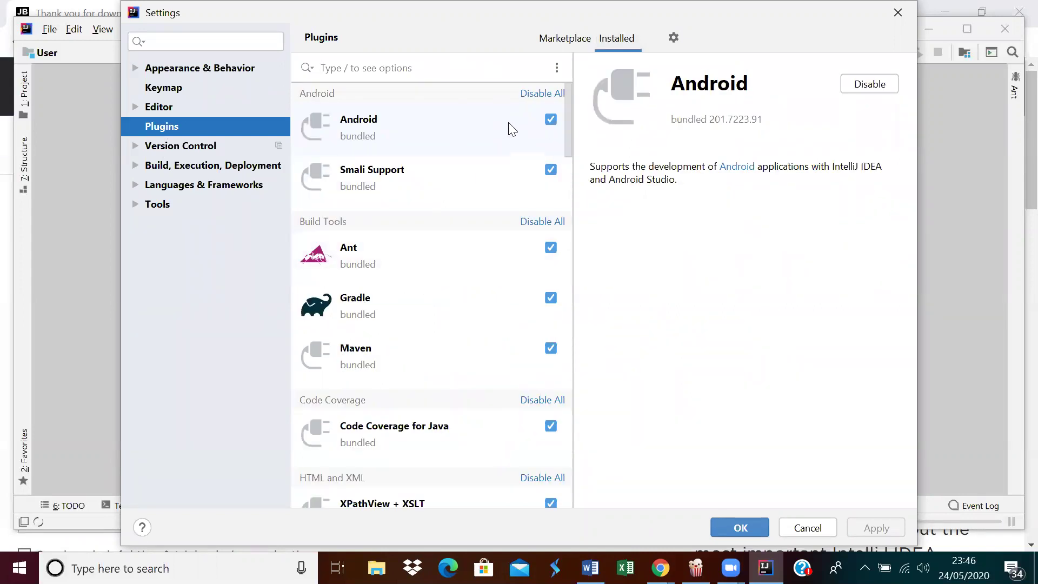
click(562, 38)
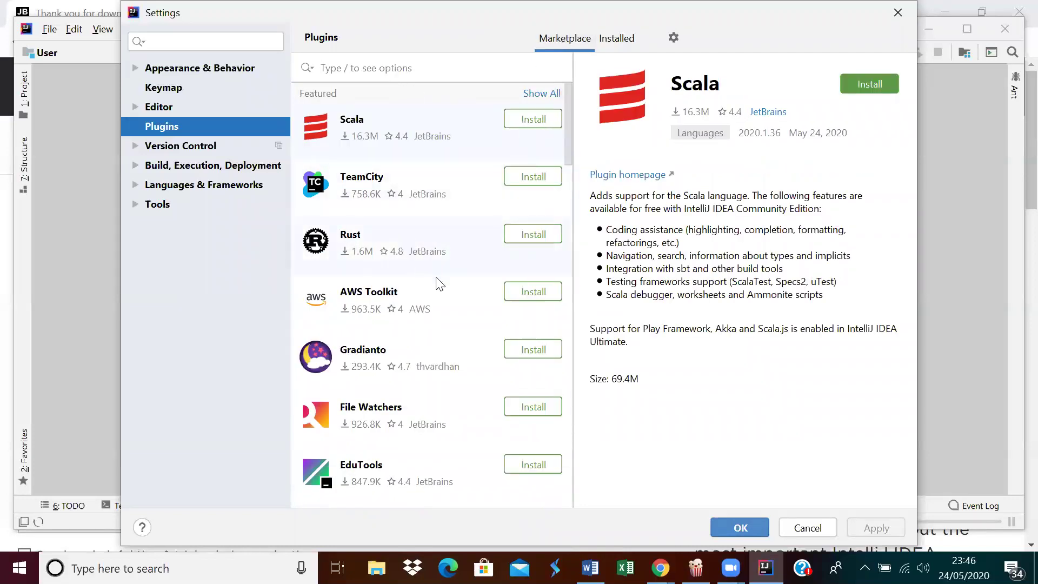
click(613, 44)
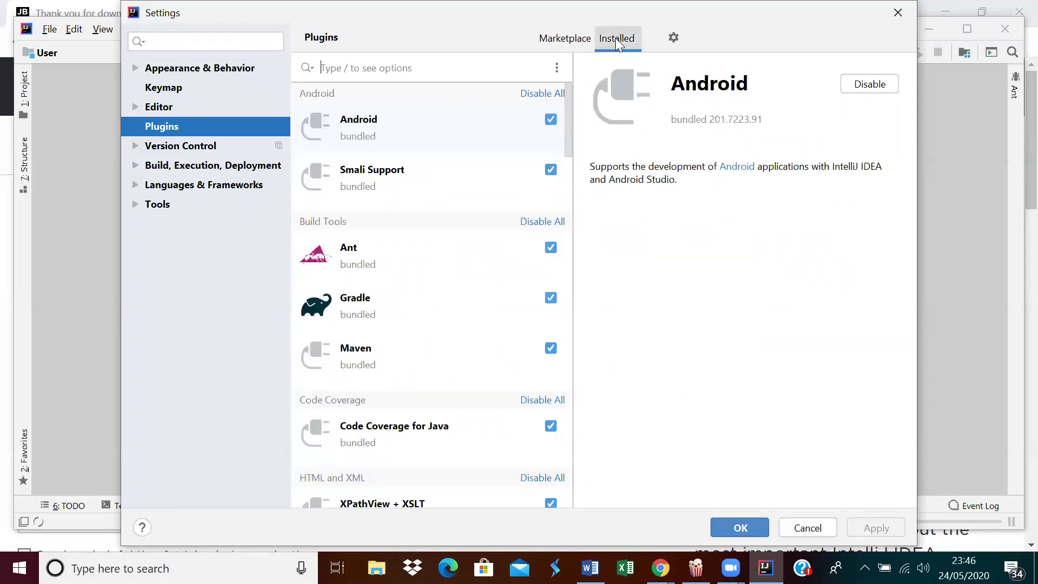
click(567, 38)
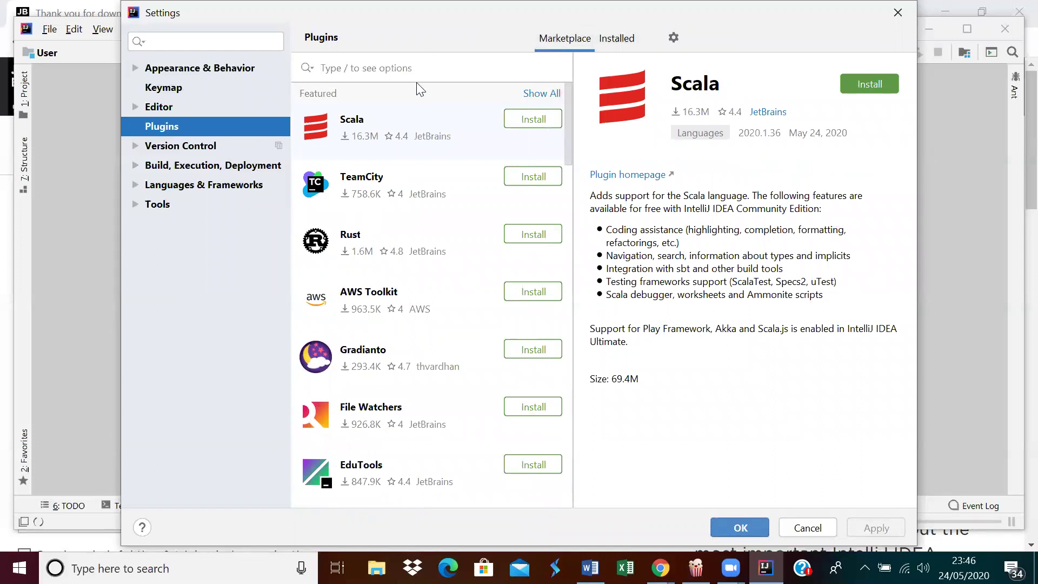
Search the Marketplace for "cucu", install Cucumber for Java with its required Gherkin plugin, and restart the IDE to apply the plugin changes
text(cucu)
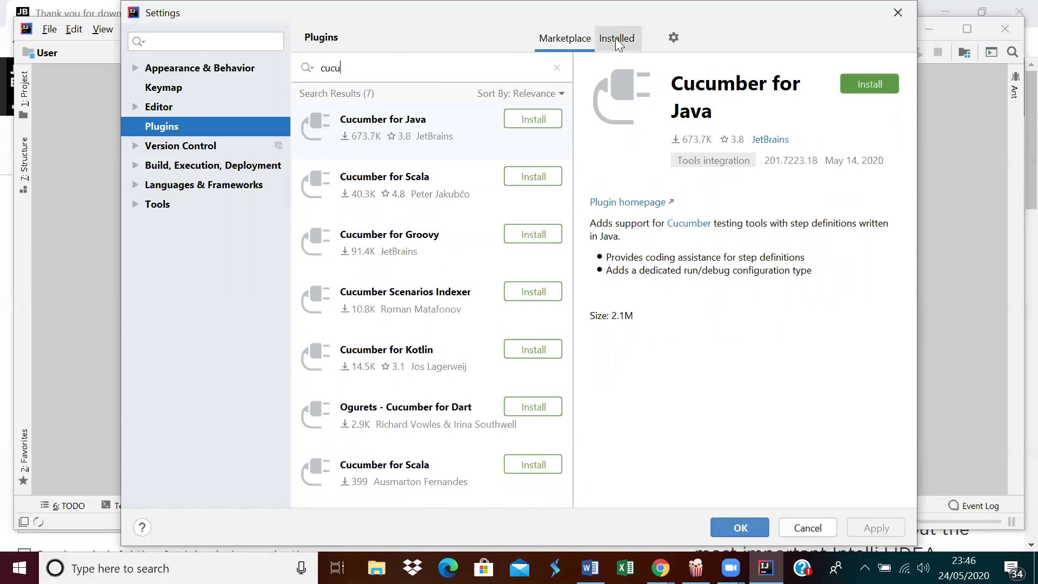
click(878, 84)
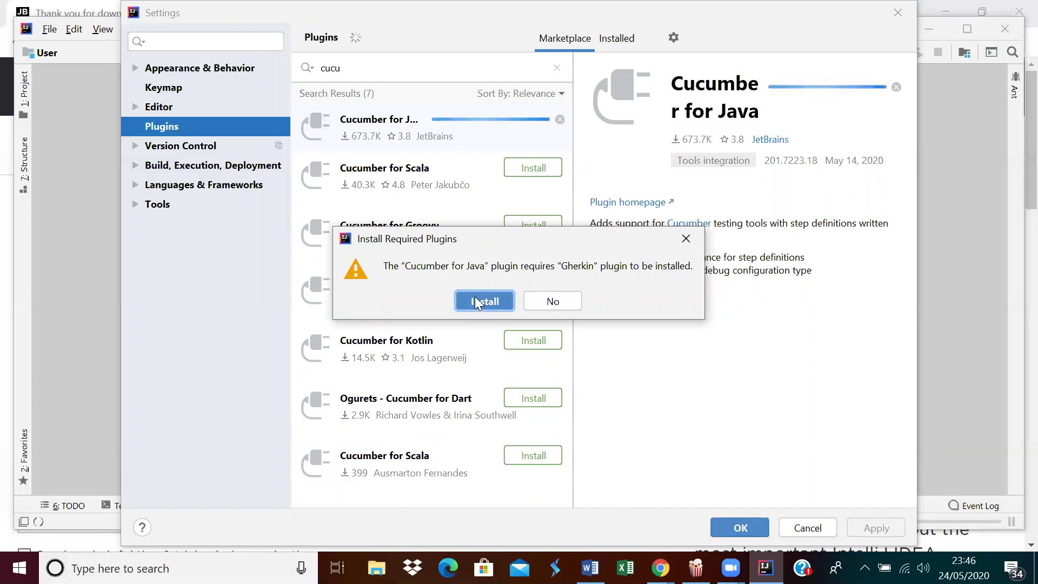
click(486, 304)
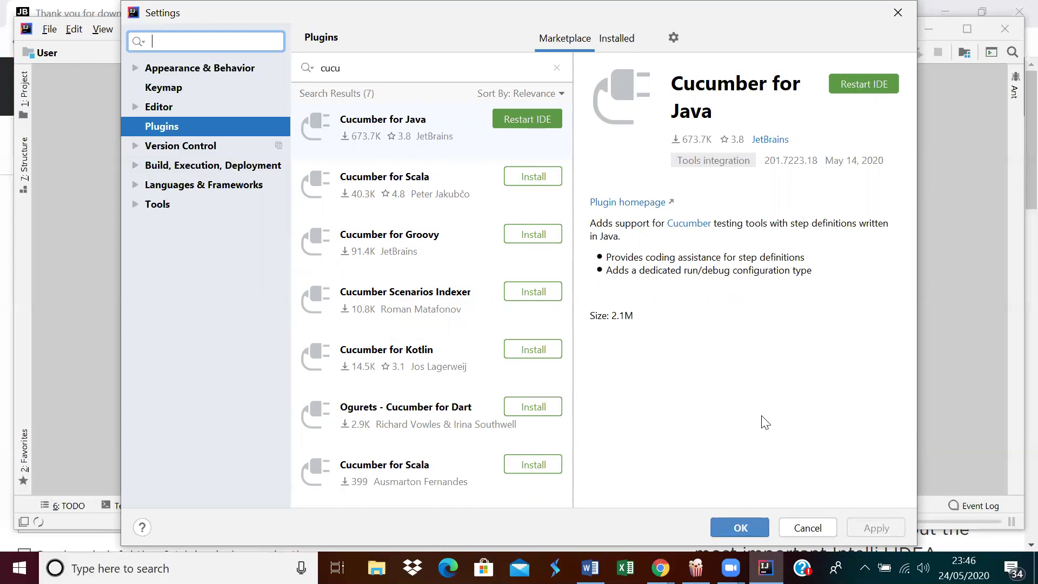
click(860, 85)
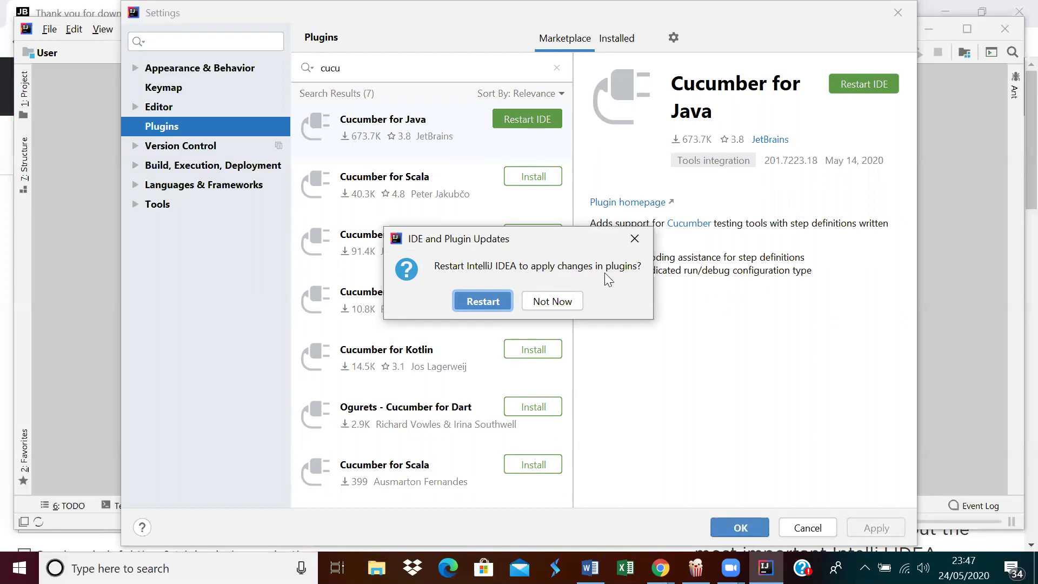
click(482, 301)
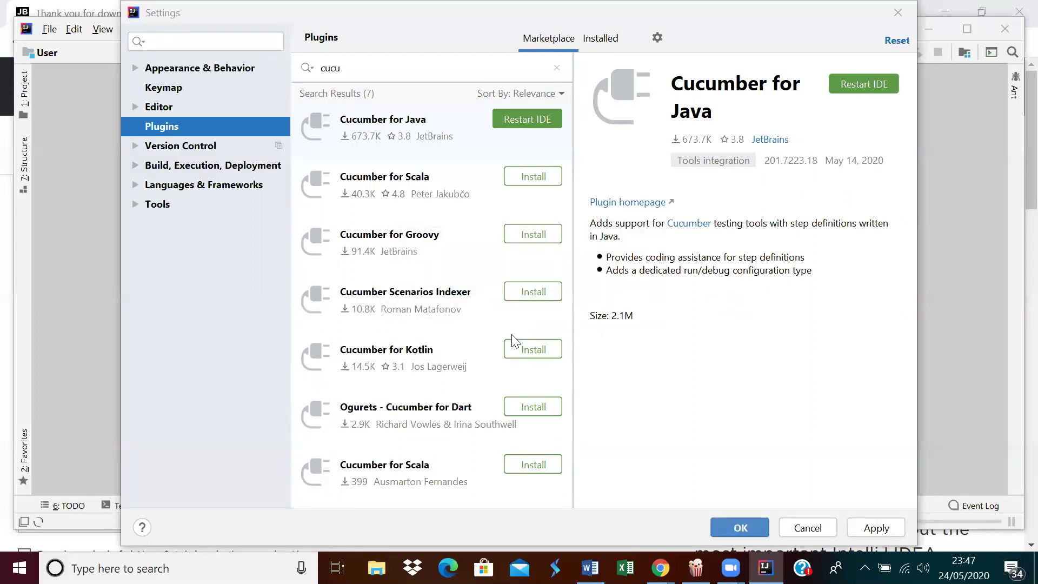